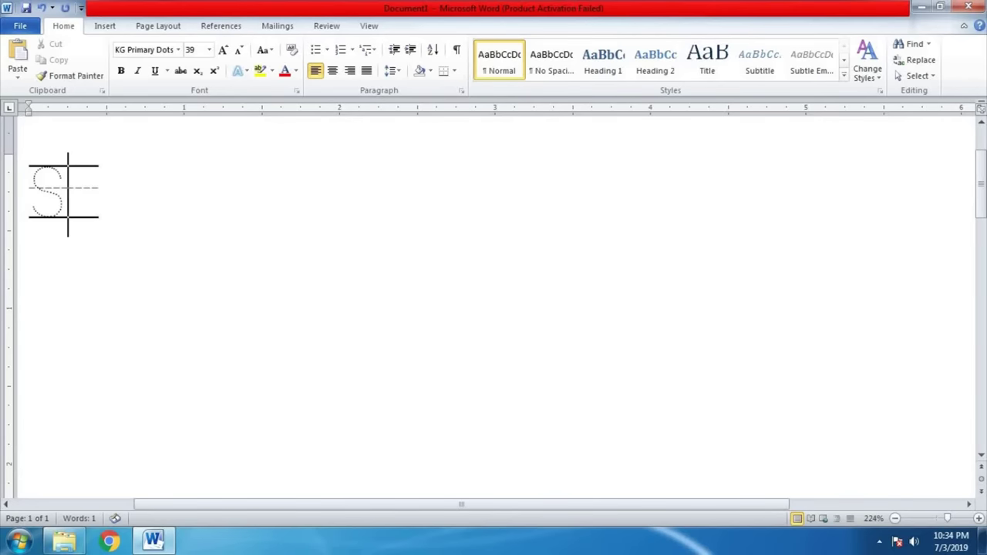
Type 'Steps on How to Make Personalized Tracing Letters Using Microsoft Word.' in KG Primary Dots
{"action": "type", "text": "ps "}
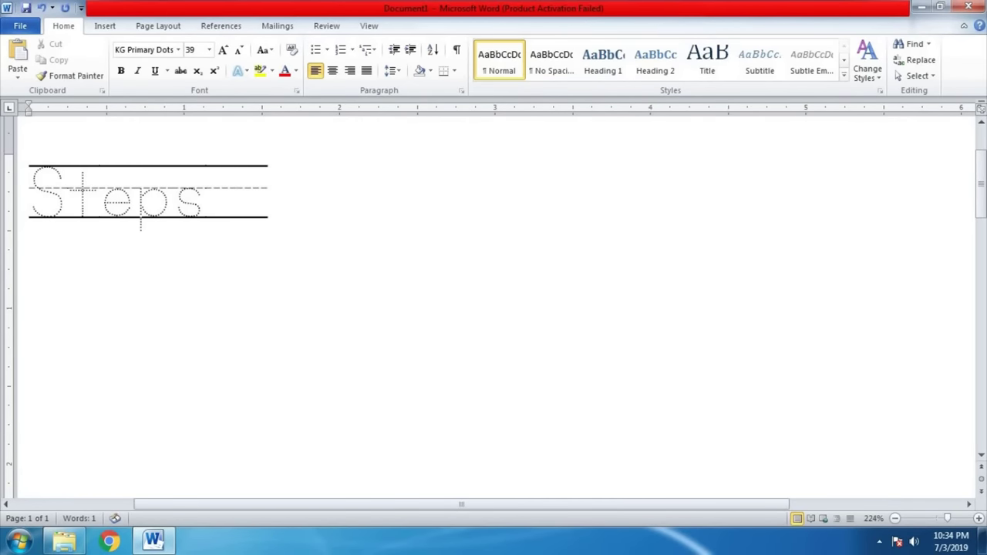
{"action": "type", "text": "on How "}
{"action": "type", "text": "to Make "}
{"action": "type", "text": "Personalized "}
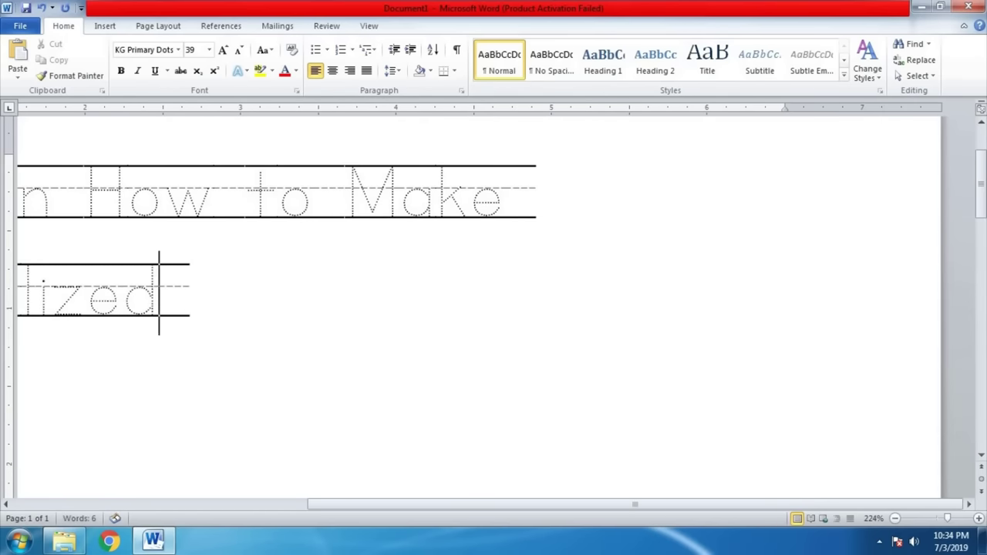
{"action": "type", "text": "Tracing L"}
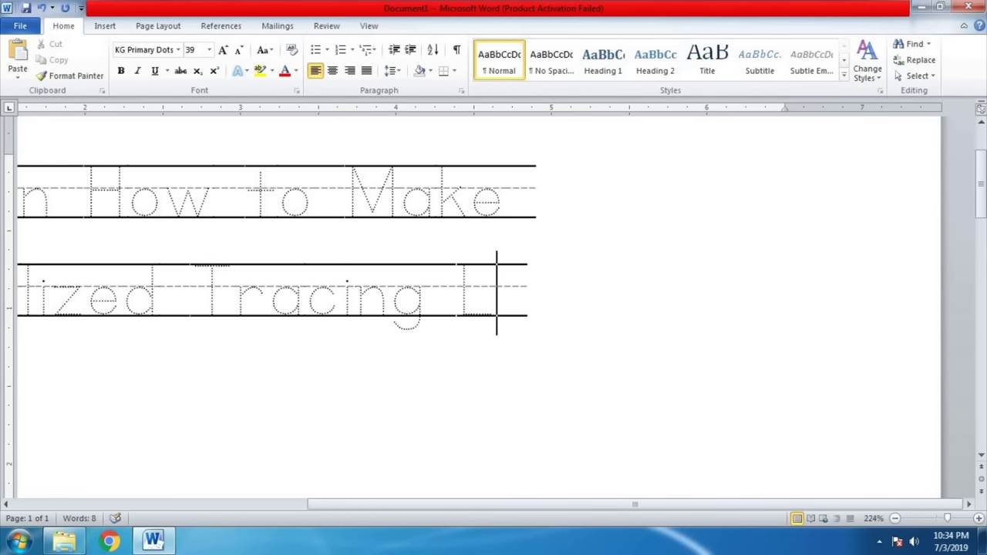
{"action": "type", "text": "etters"}
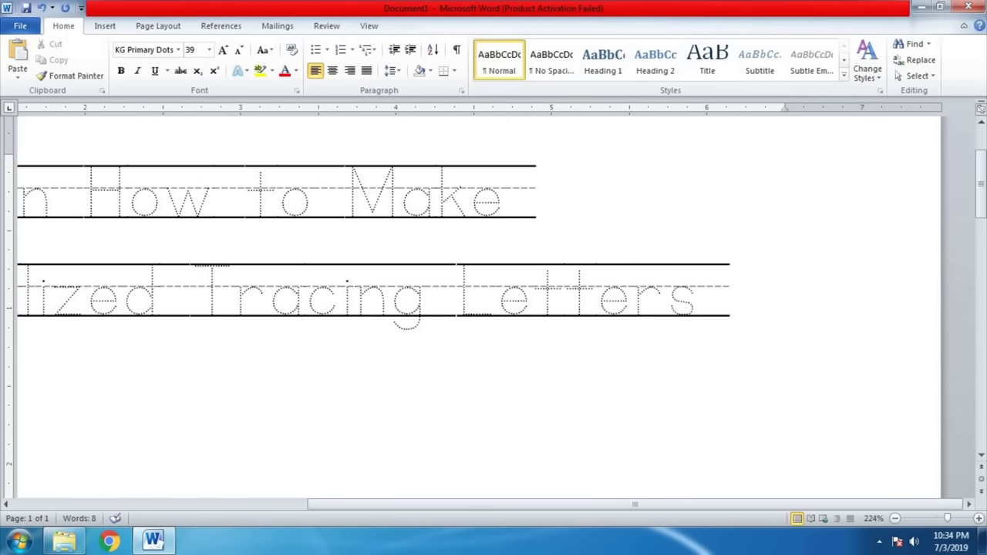
{"action": "type", "text": " Using "}
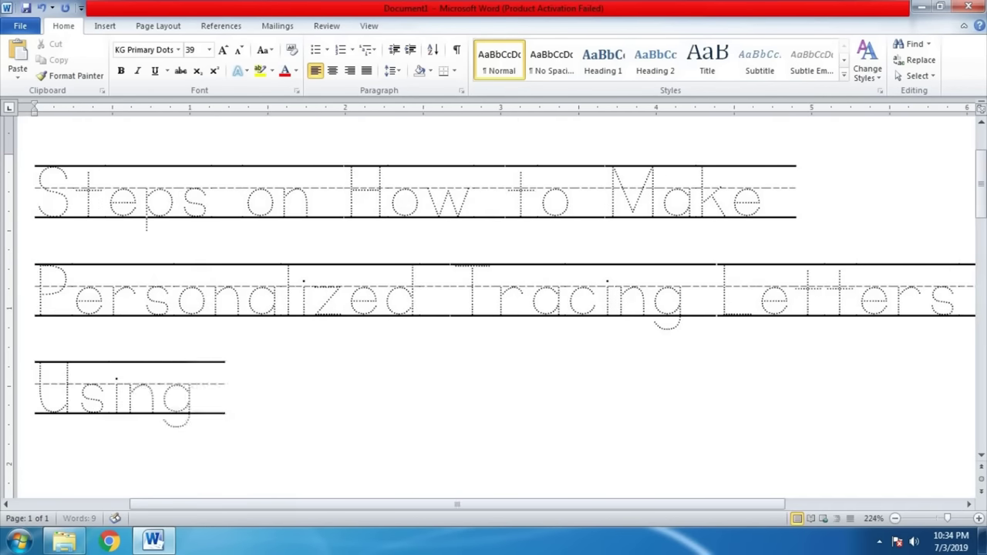
{"action": "type", "text": "Microso"}
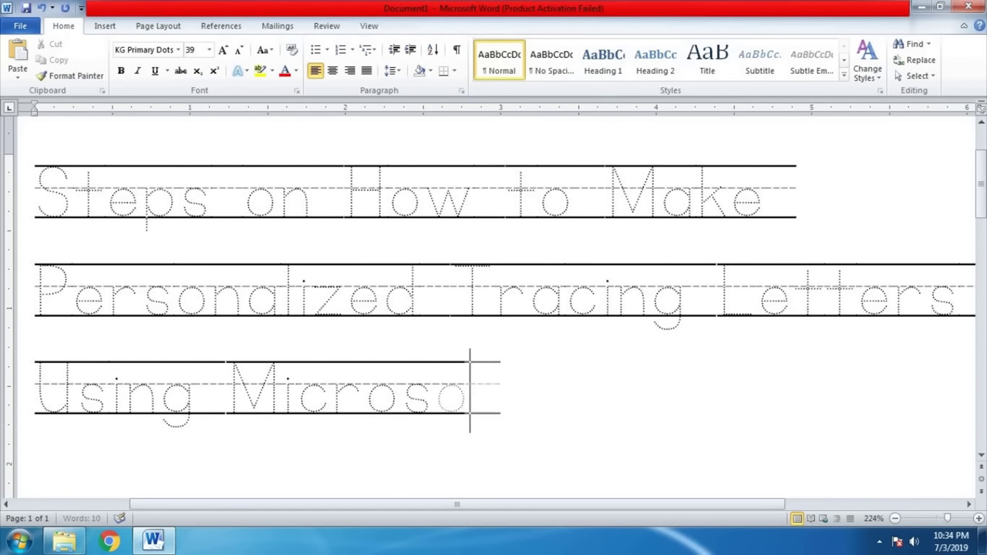
{"action": "type", "text": "ft "}
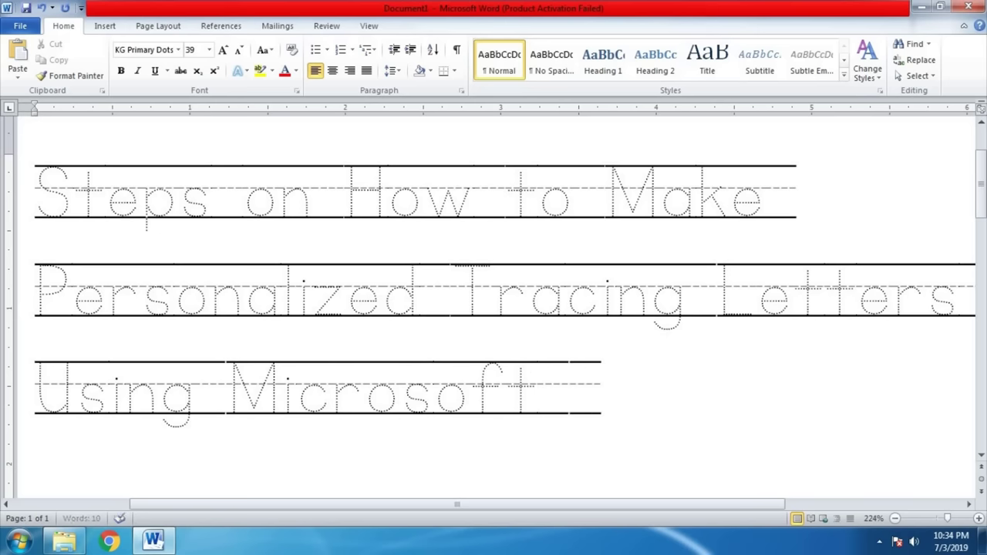
{"action": "type", "text": "Word."}
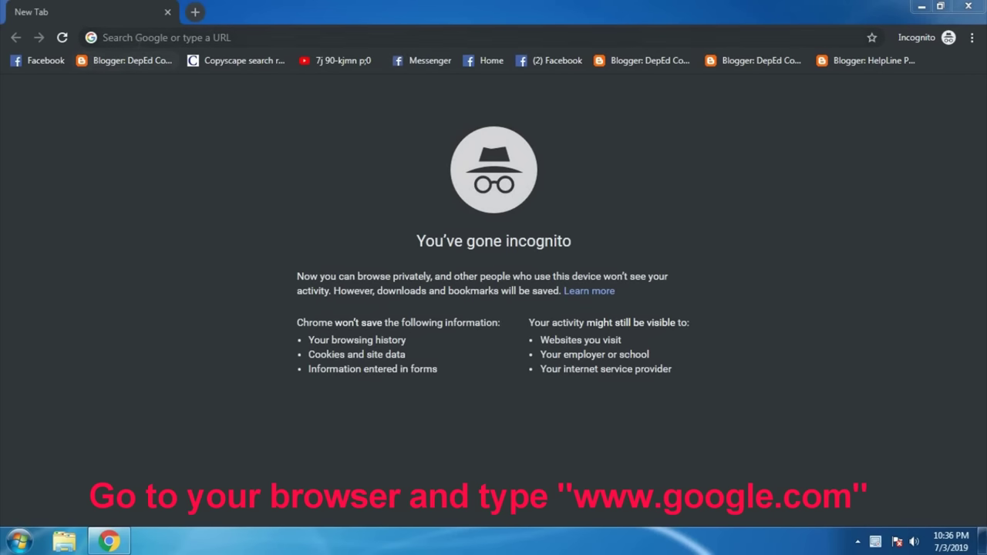
{"action": "left_click", "coordinate": [805, 37]}
{"action": "type", "text": "w"}
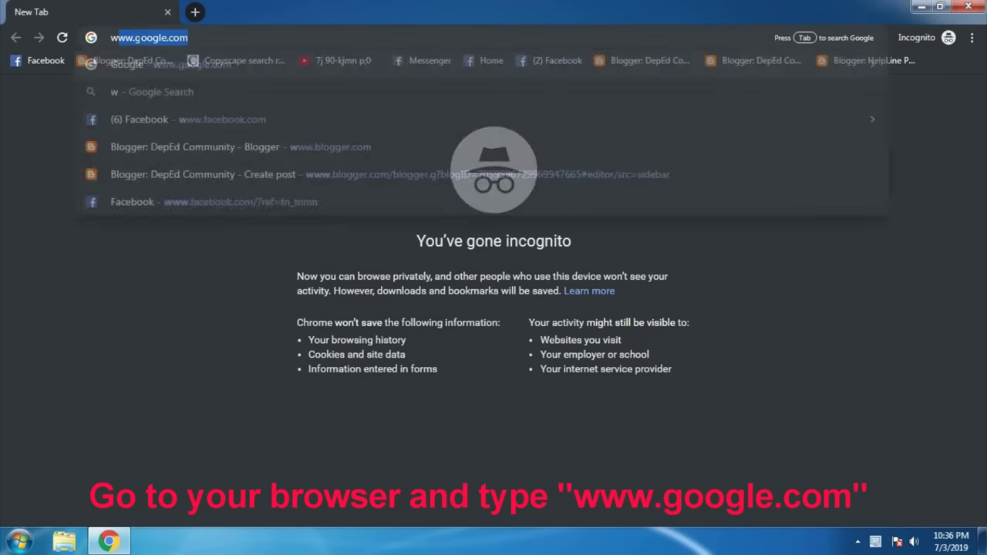
{"action": "type", "text": "ww"}
{"action": "type", "text": "."}
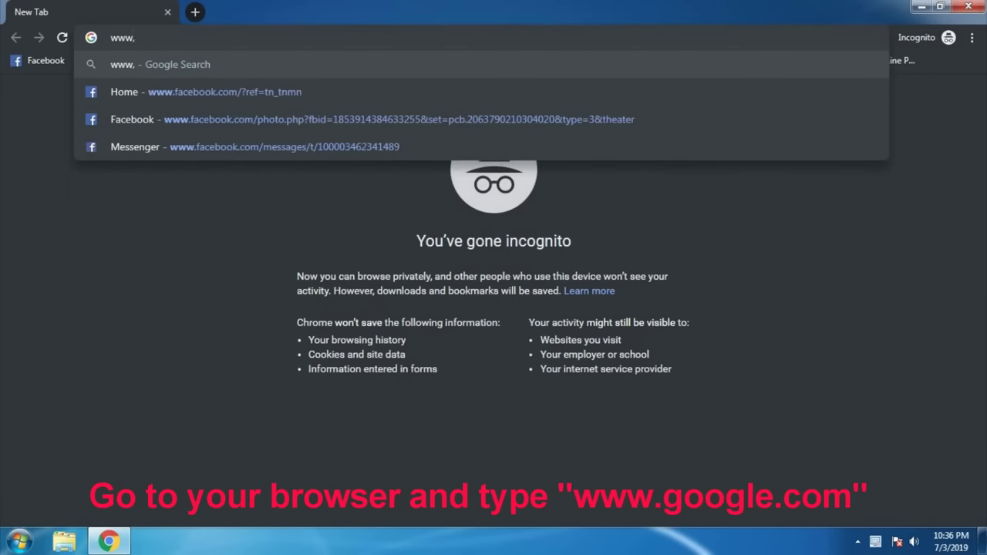
{"action": "key", "text": "BackSpace"}
{"action": "type", "text": "."}
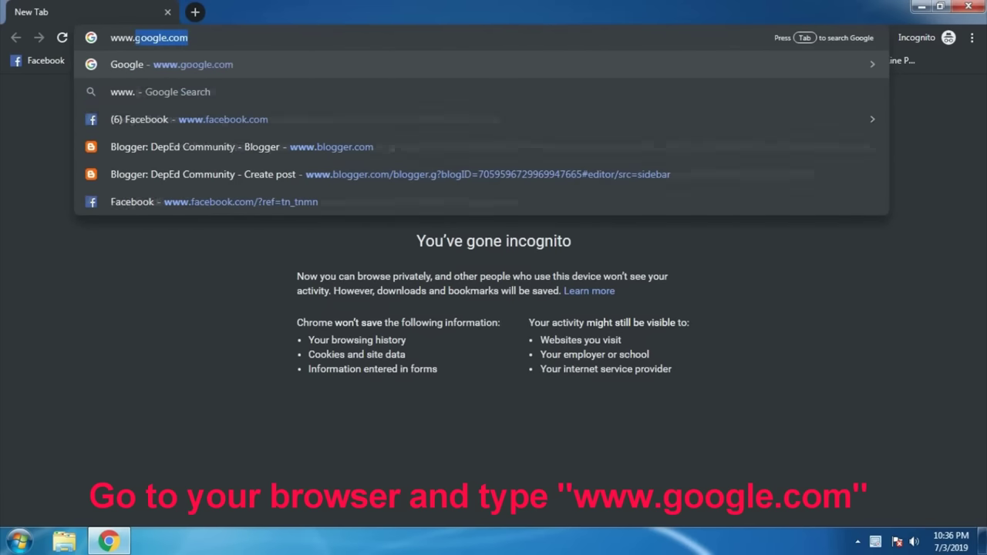
{"action": "type", "text": "google.com"}
{"action": "key", "text": "Return"}
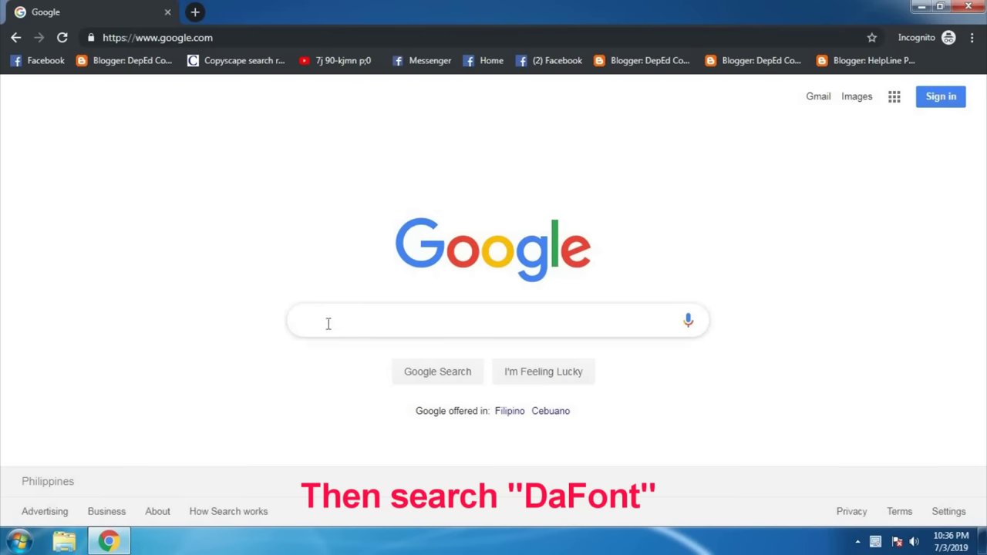
Search Google for 'DaFont'
{"action": "type", "text": "Da"}
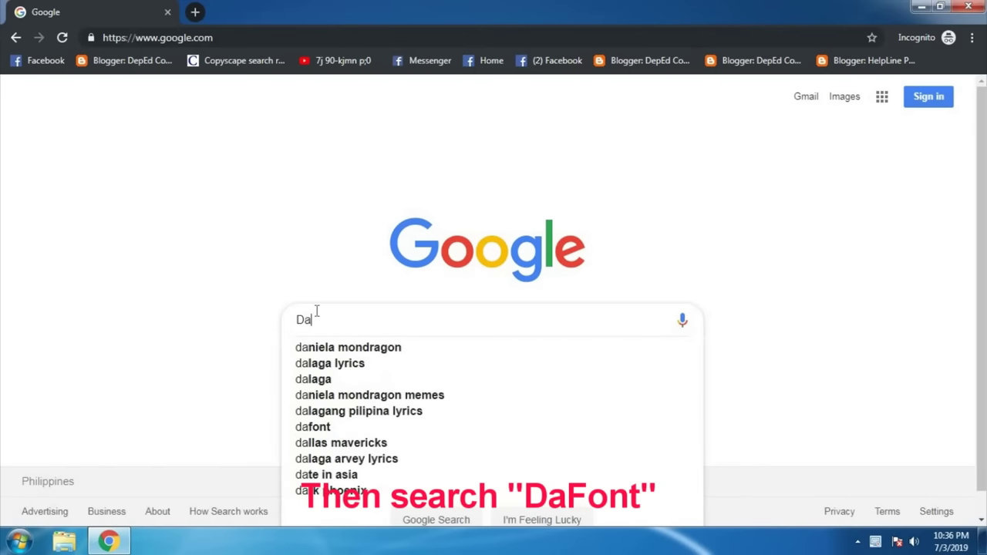
{"action": "type", "text": "Font"}
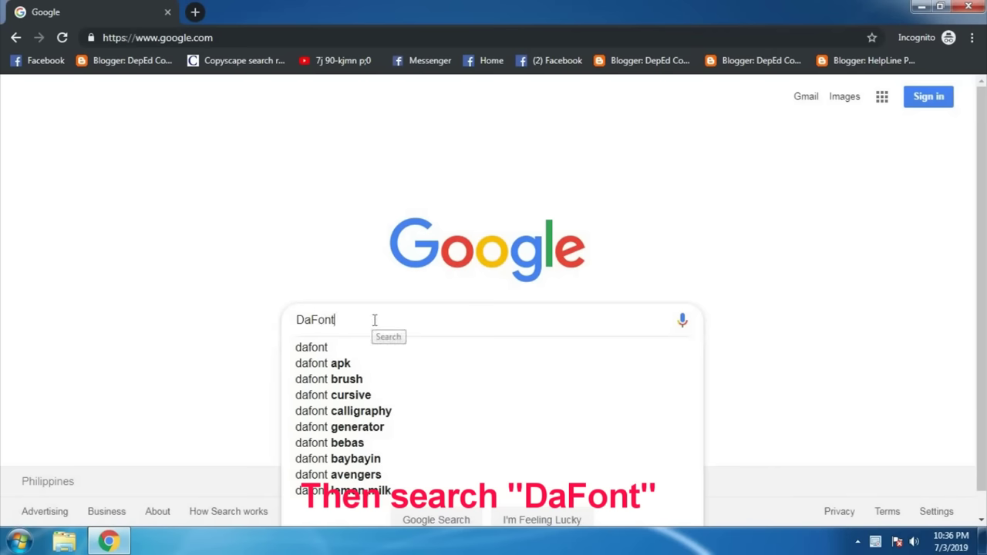
{"action": "key", "text": "Return"}
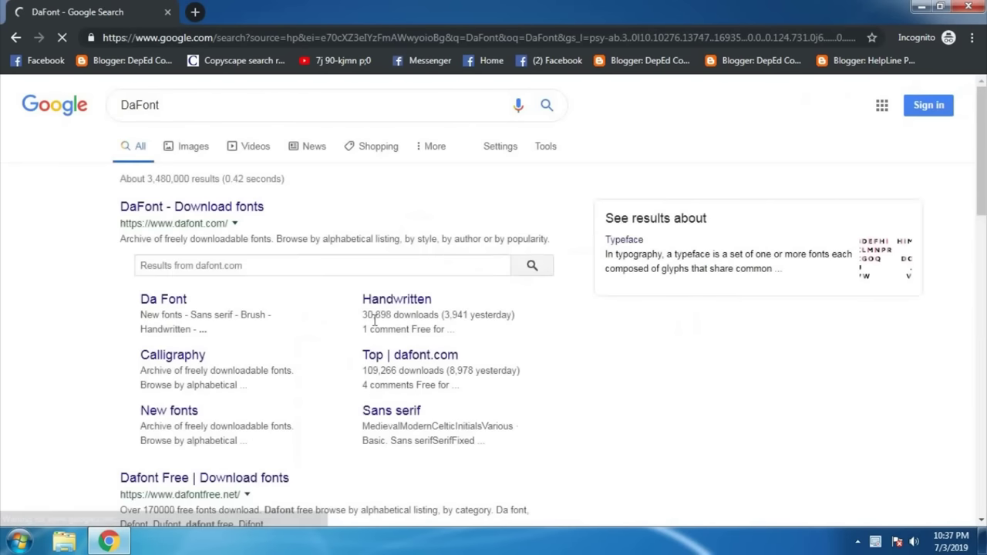
Open the DaFont - Download fonts site from the search results
{"action": "left_click", "coordinate": [216, 208]}
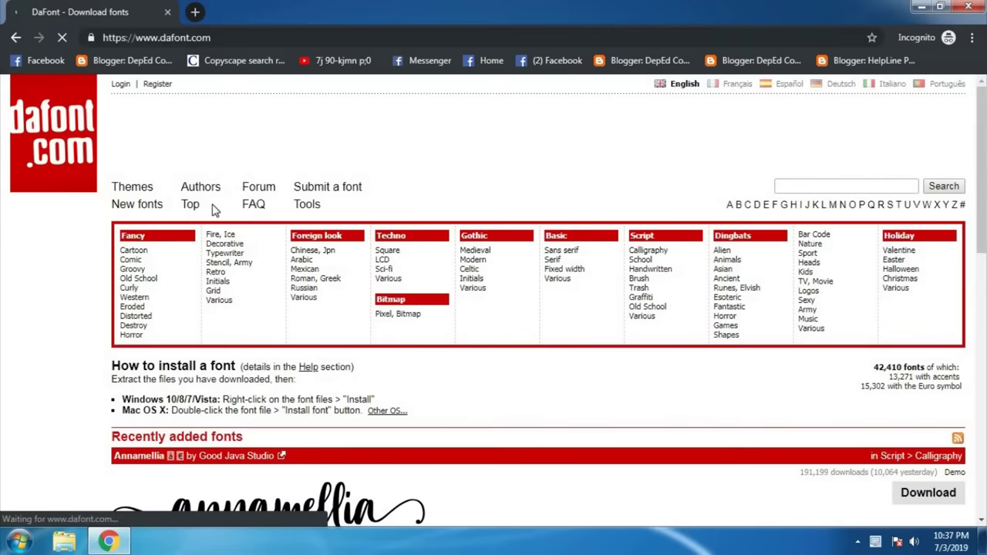
{"action": "scroll", "coordinate": [224, 213], "scroll_direction": "down", "scroll_amount": 2}
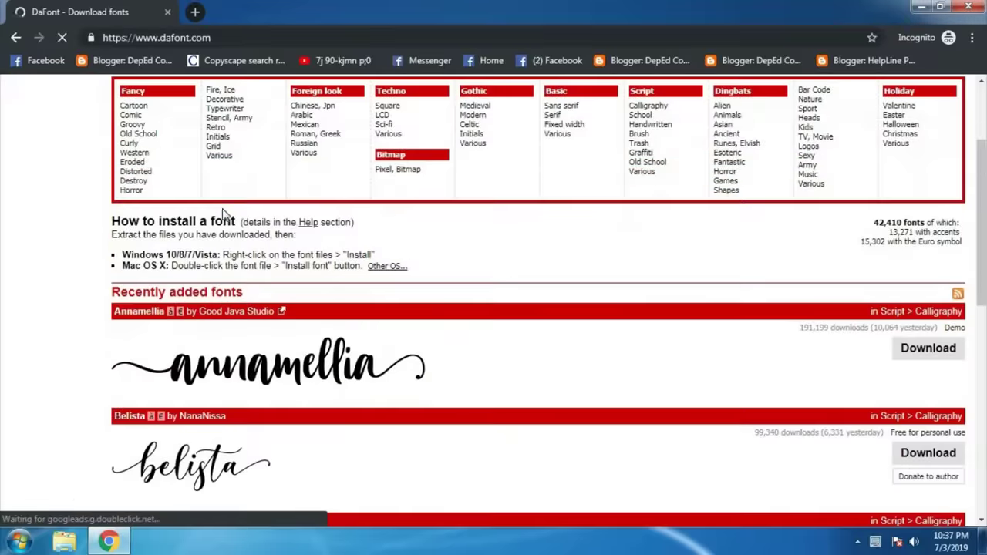
{"action": "scroll", "coordinate": [319, 242], "scroll_direction": "down", "scroll_amount": 2}
{"action": "scroll", "coordinate": [498, 303], "scroll_direction": "up", "scroll_amount": 3}
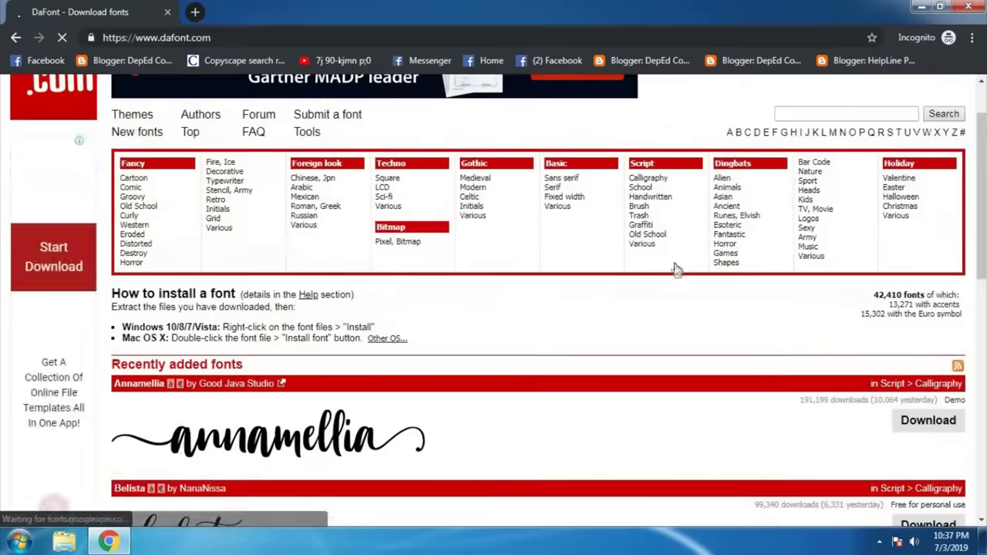
{"action": "scroll", "coordinate": [677, 267], "scroll_direction": "up", "scroll_amount": 2}
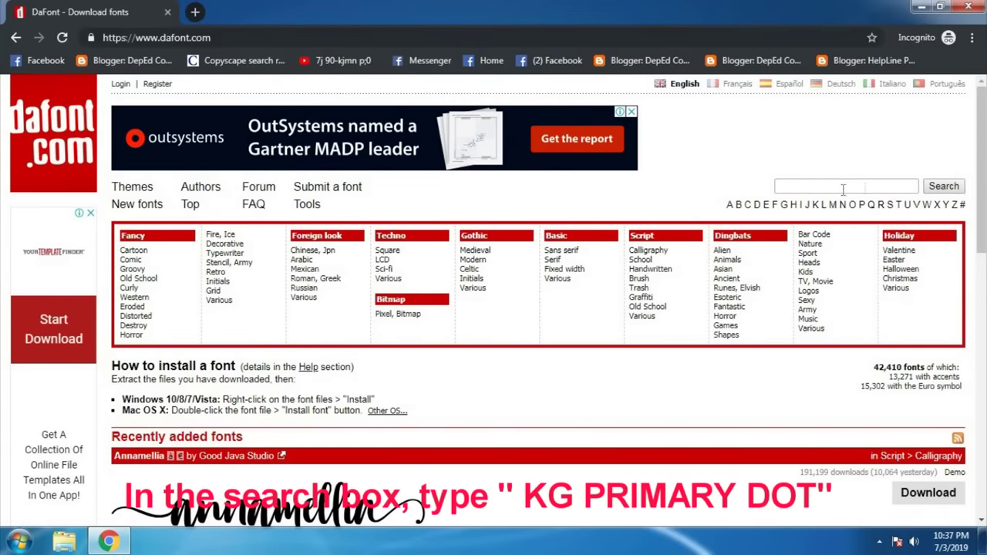
Search DaFont for 'KG PRIMARY DOT'
{"action": "left_click", "coordinate": [825, 187]}
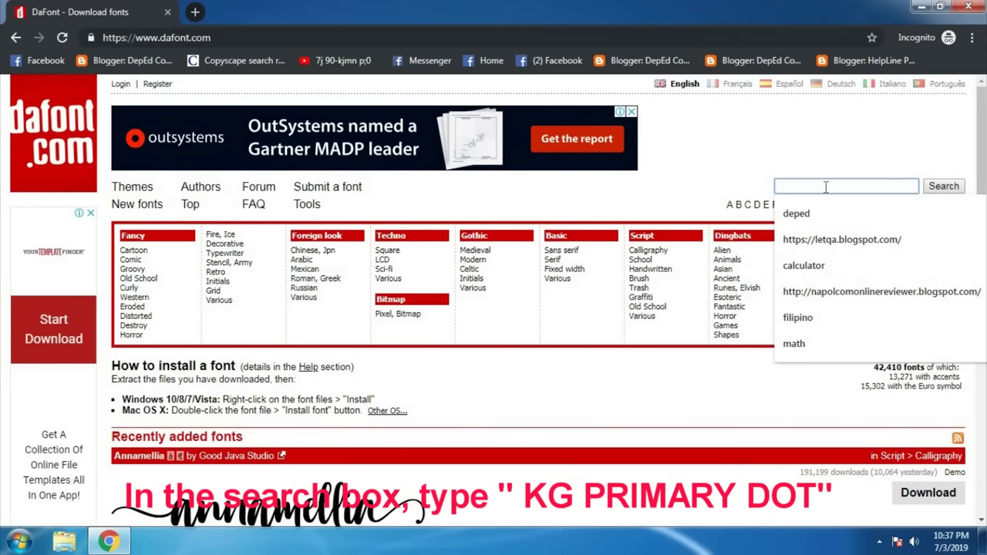
{"action": "type", "text": "KG PRIMARY DOT"}
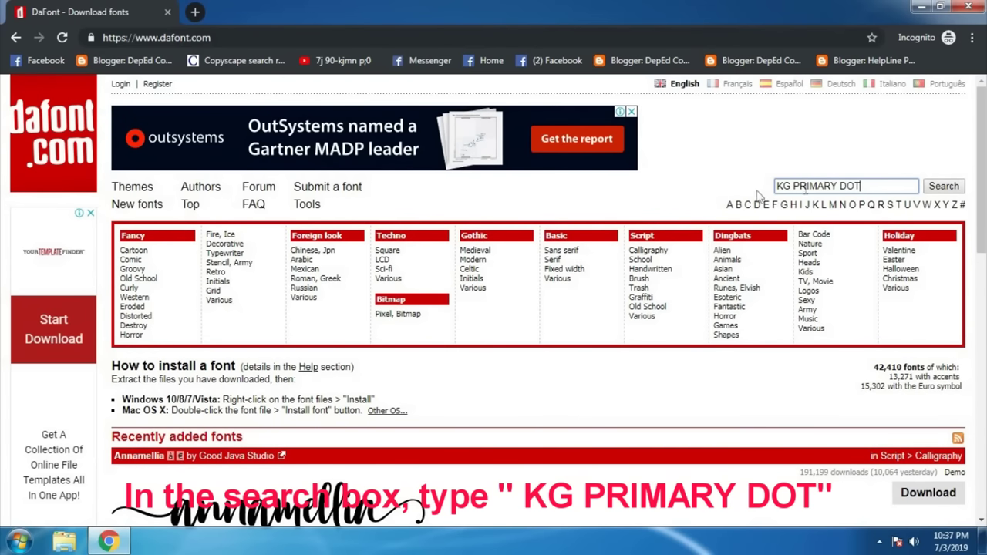
{"action": "triple_click", "coordinate": [811, 180]}
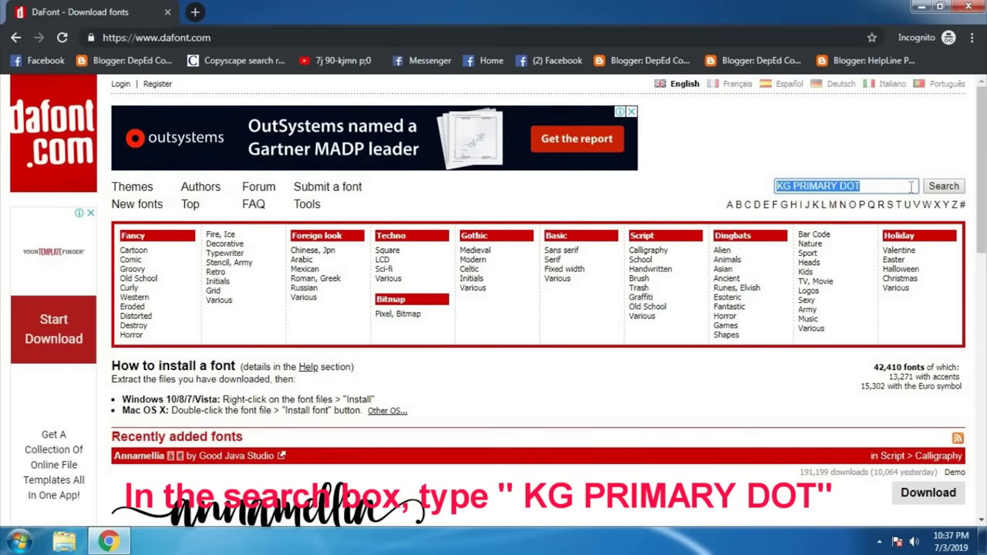
{"action": "left_click", "coordinate": [938, 188]}
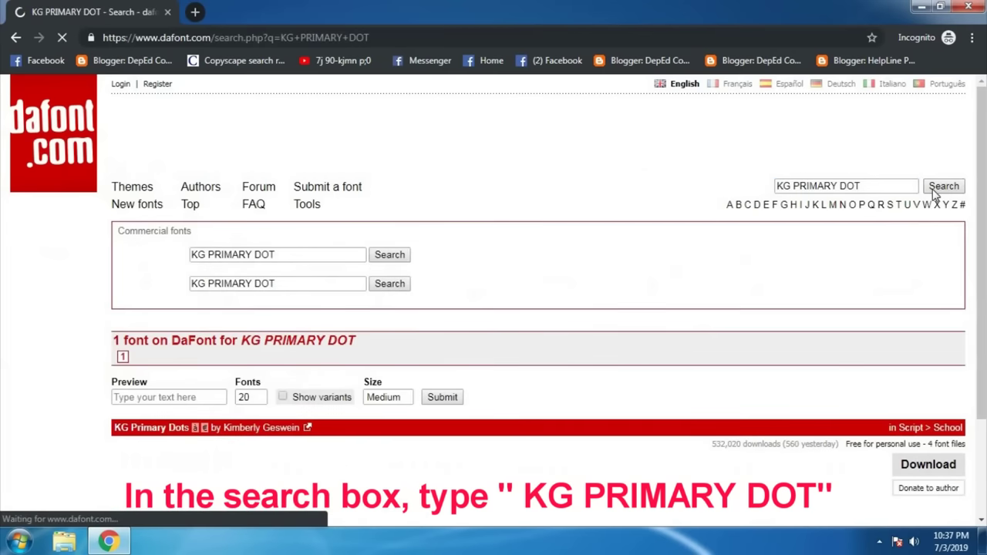
Download the KG Primary Dots font zip and open it in WinRAR
{"action": "scroll", "coordinate": [913, 259], "scroll_direction": "down", "scroll_amount": 1}
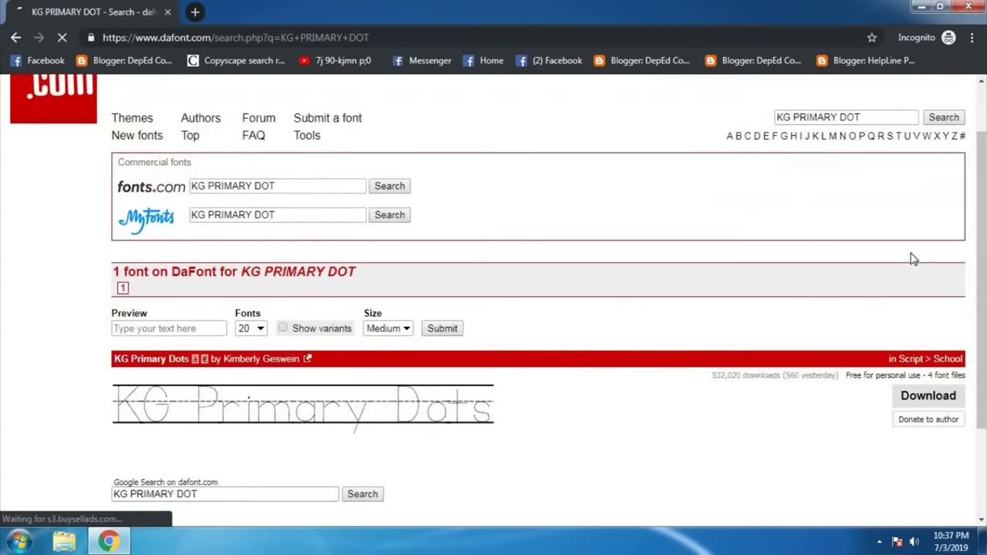
{"action": "scroll", "coordinate": [913, 259], "scroll_direction": "down", "scroll_amount": 1}
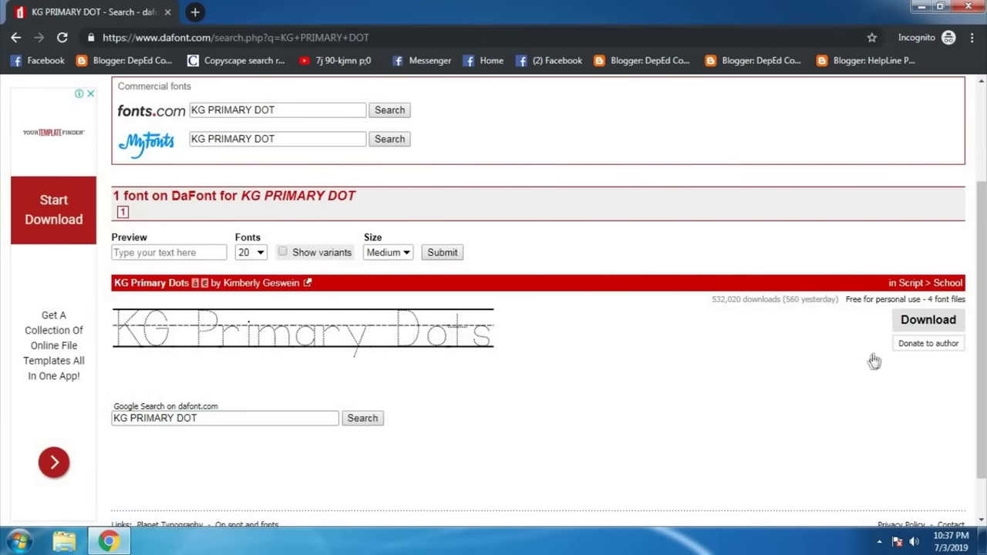
{"action": "left_click", "coordinate": [924, 321]}
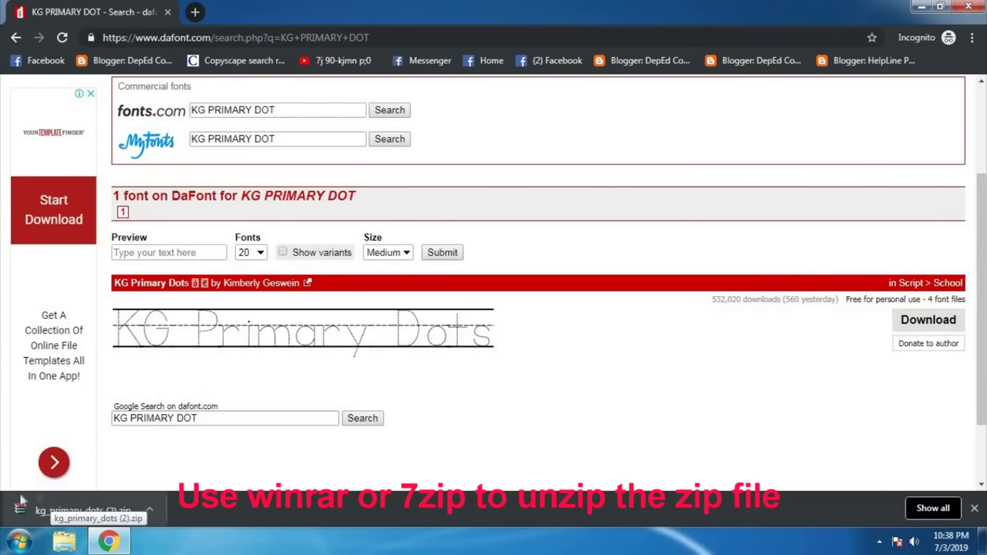
{"action": "left_click", "coordinate": [114, 515]}
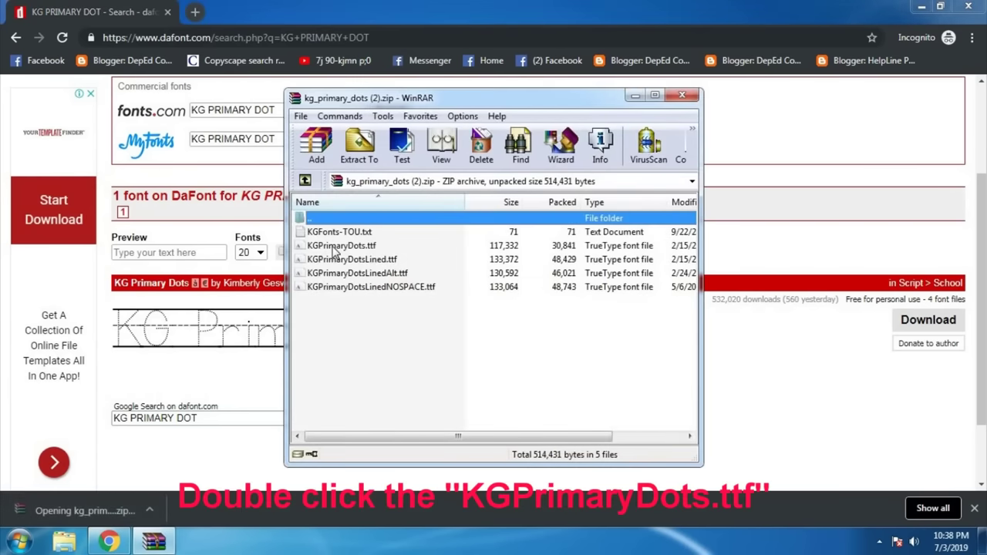
Install KGPrimaryDots.ttf, replacing the existing copy
{"action": "left_click", "coordinate": [341, 246]}
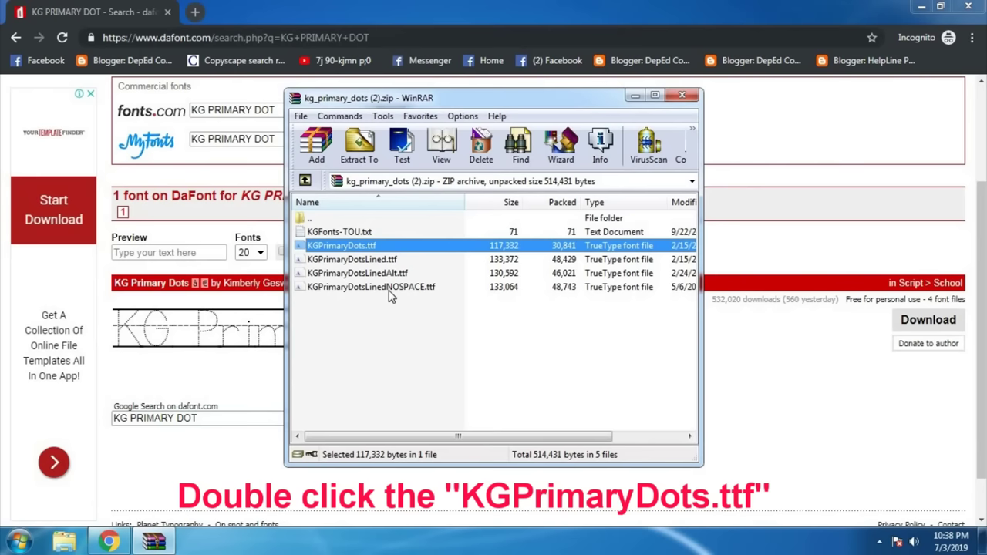
{"action": "double_click", "coordinate": [361, 246]}
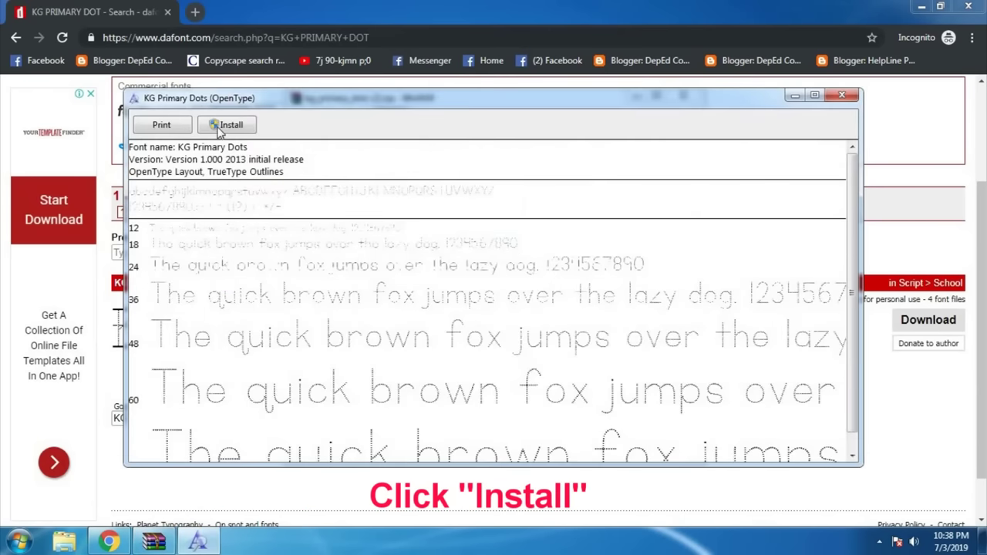
{"action": "left_click", "coordinate": [229, 127]}
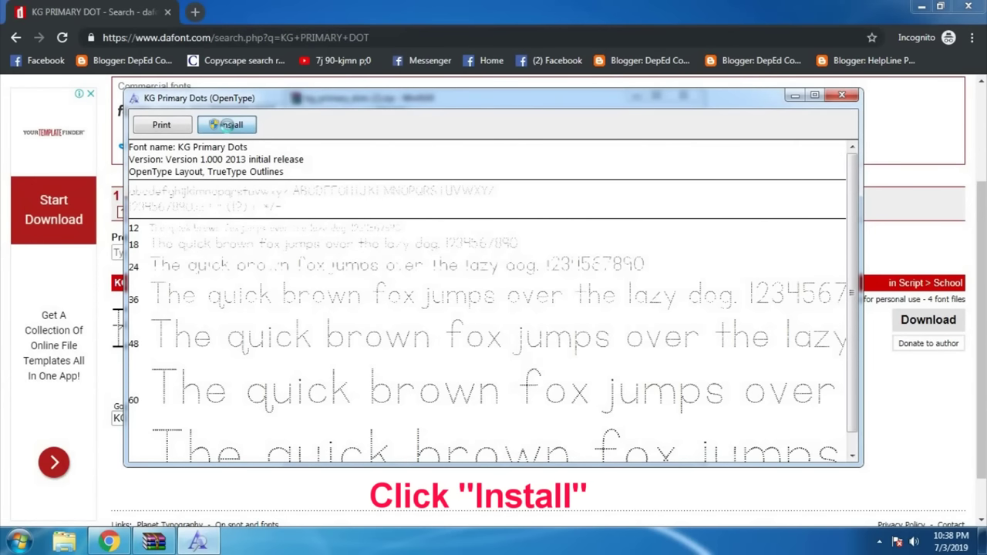
{"action": "left_click", "coordinate": [525, 281]}
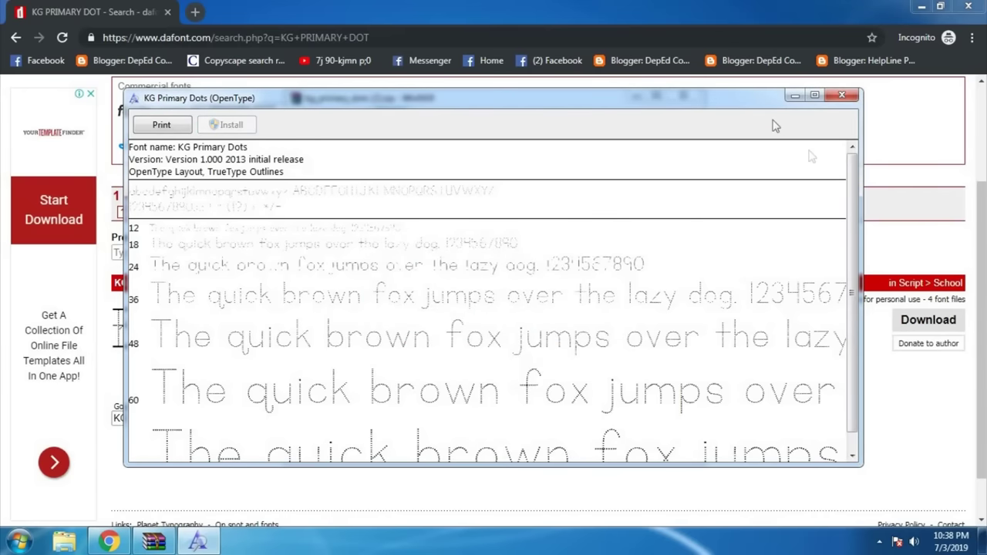
{"action": "left_click", "coordinate": [844, 96]}
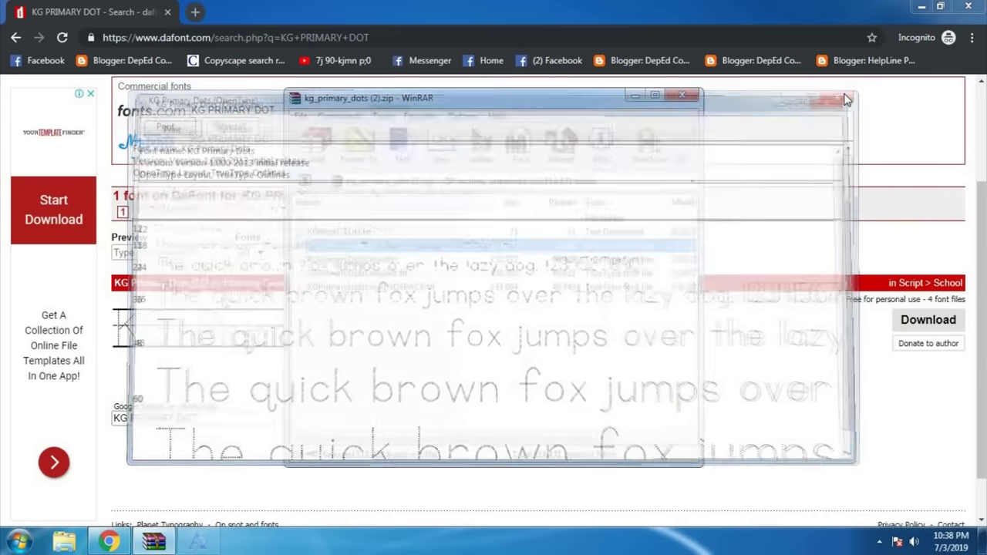
Install KGPrimaryDotsLined.ttf, replacing the existing copy
{"action": "double_click", "coordinate": [365, 260]}
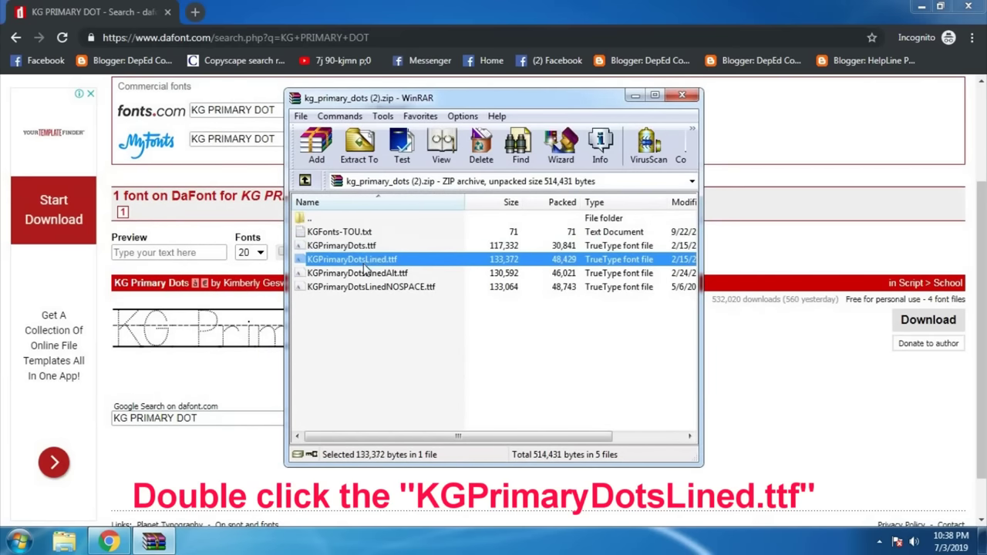
{"action": "left_click", "coordinate": [225, 126]}
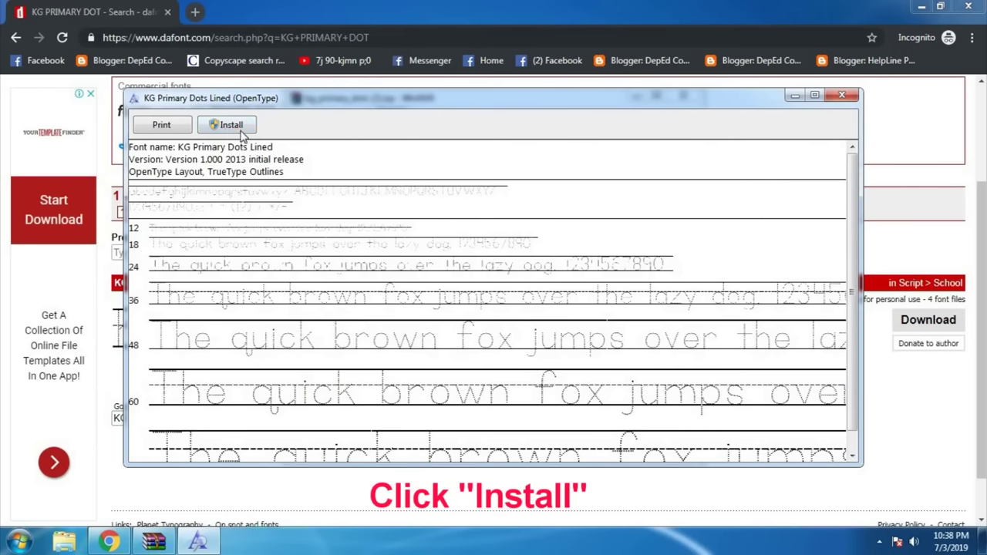
{"action": "left_click", "coordinate": [240, 128]}
{"action": "left_click", "coordinate": [529, 288]}
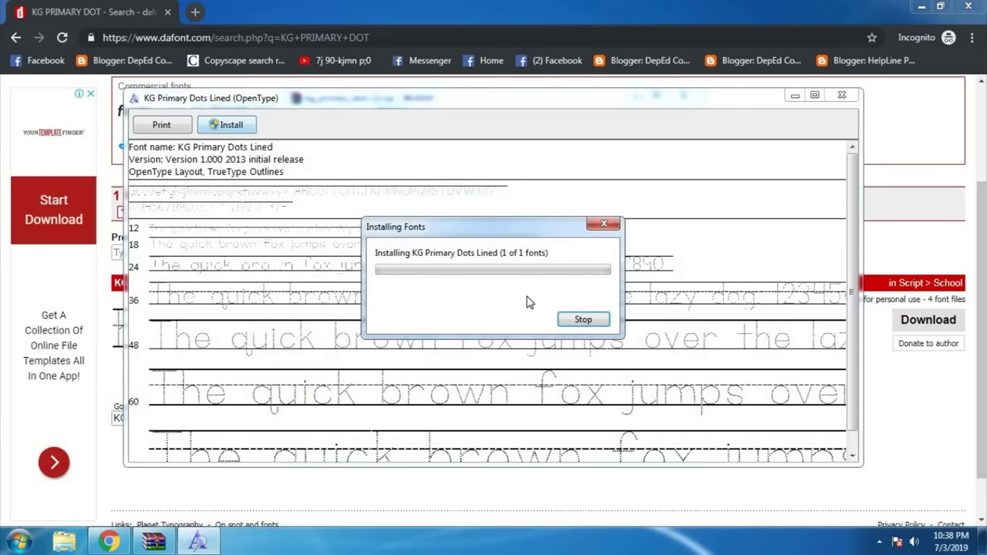
{"action": "left_click", "coordinate": [843, 96]}
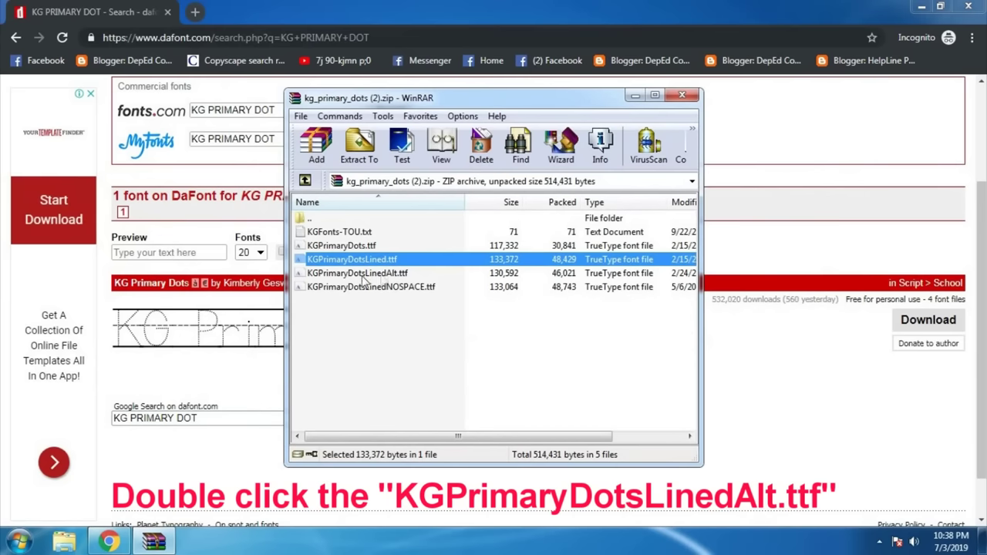
Install KGPrimaryDotsLinedAlt.ttf, replacing the existing copy
{"action": "double_click", "coordinate": [363, 277]}
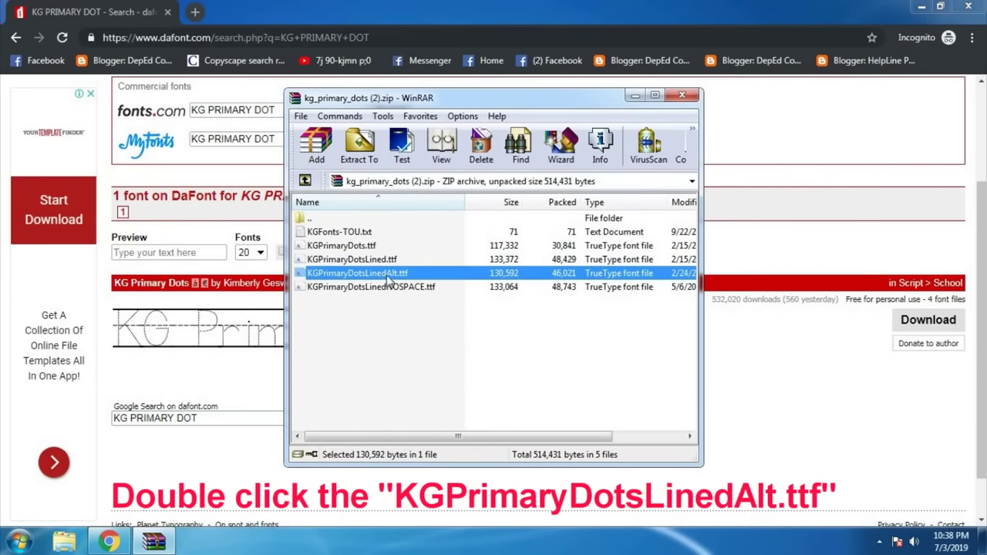
{"action": "double_click", "coordinate": [390, 280]}
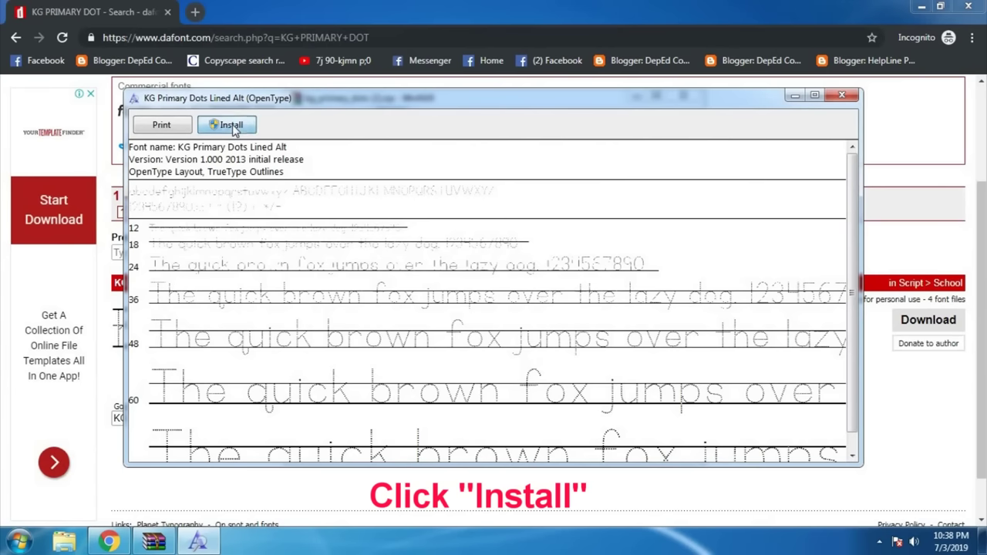
{"action": "left_click", "coordinate": [231, 126]}
{"action": "left_click", "coordinate": [527, 287]}
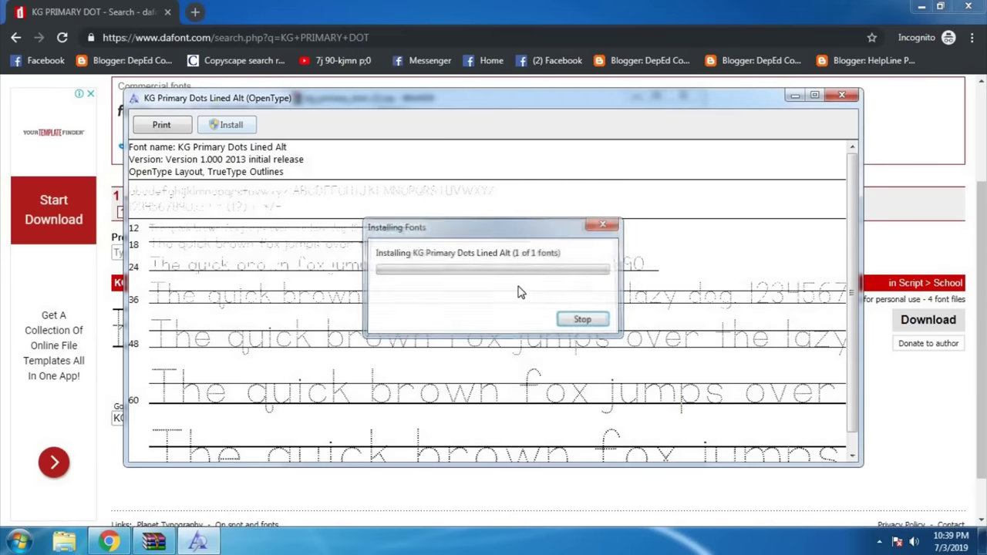
{"action": "left_click", "coordinate": [843, 96]}
Install KGPrimaryDotsLinedNOSPACE.ttf, then close the WinRAR archive
{"action": "double_click", "coordinate": [475, 287]}
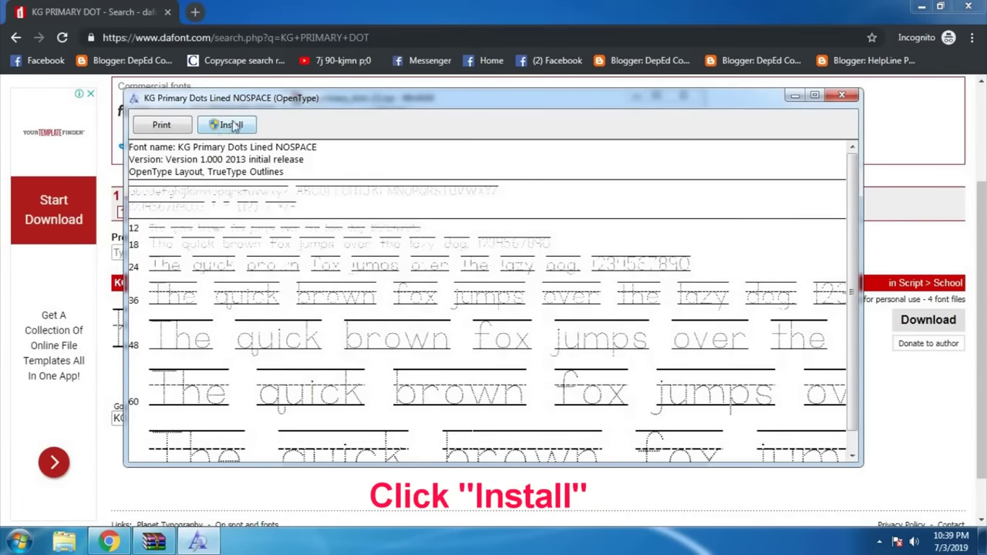
{"action": "left_click", "coordinate": [232, 125]}
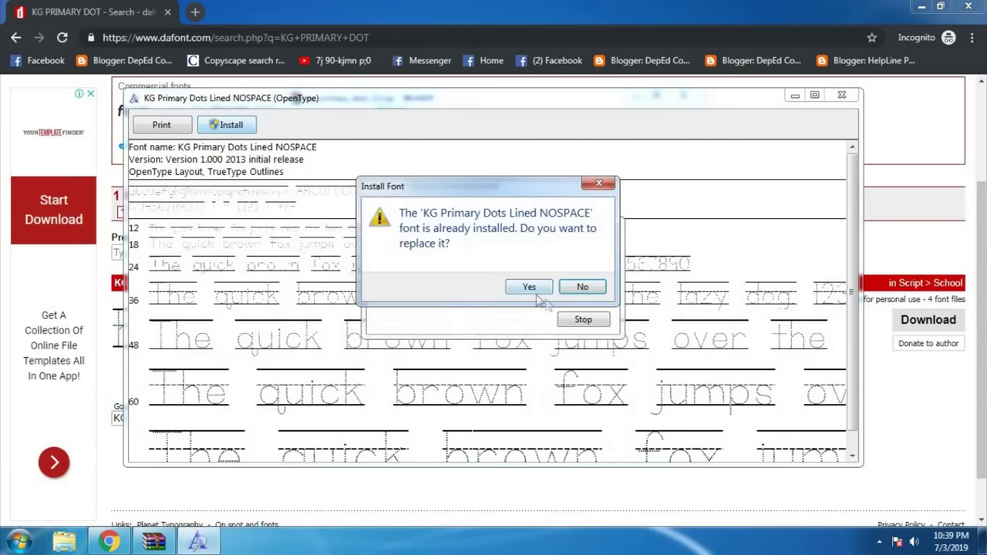
{"action": "left_click", "coordinate": [529, 287]}
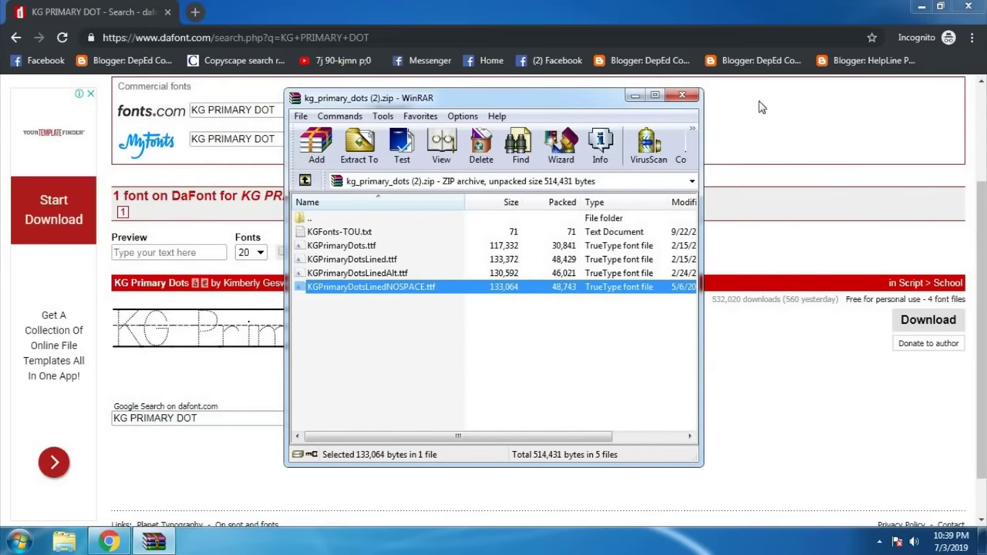
{"action": "left_click", "coordinate": [681, 98]}
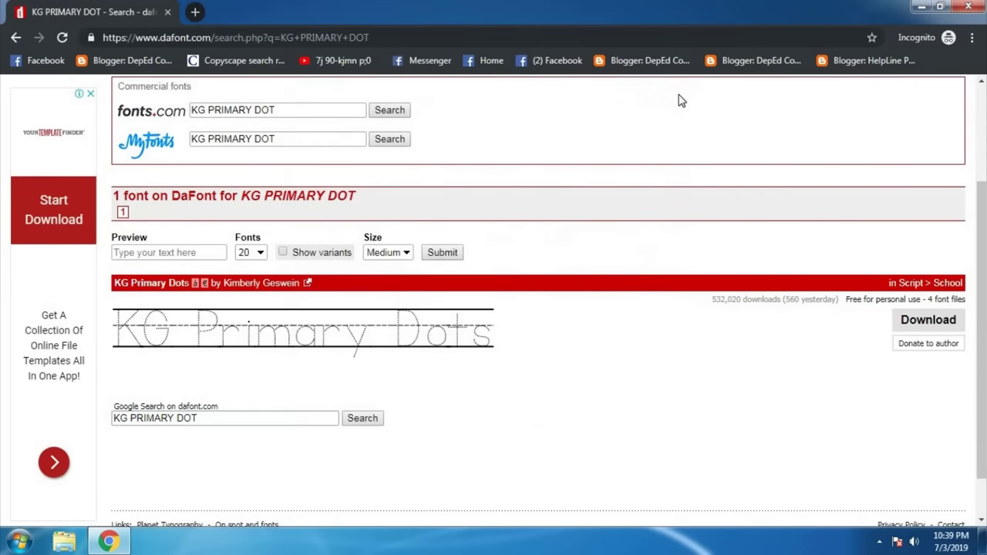
Close Chrome, launch Word 2010 maximized with a blank document, and select the Font box
{"action": "left_click", "coordinate": [965, 11]}
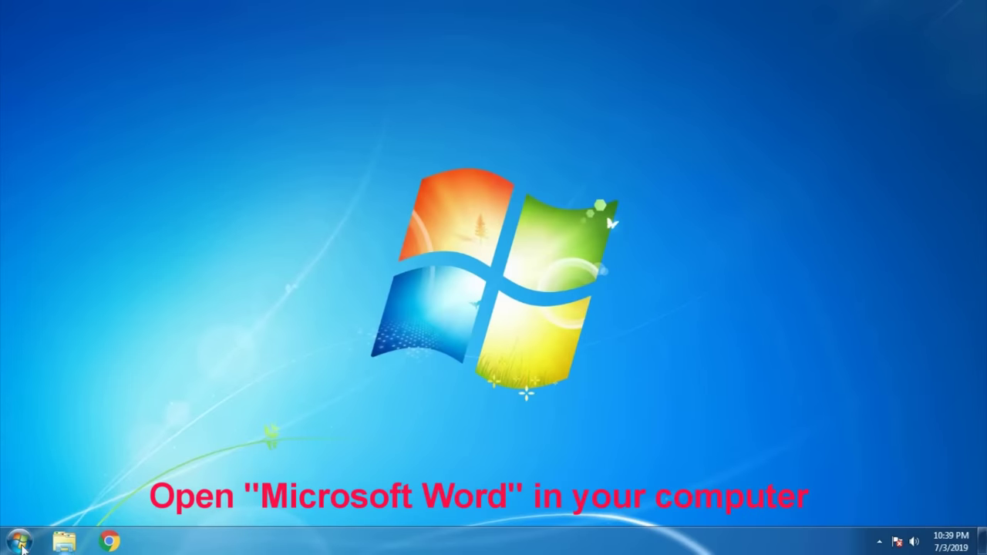
{"action": "left_click", "coordinate": [19, 542]}
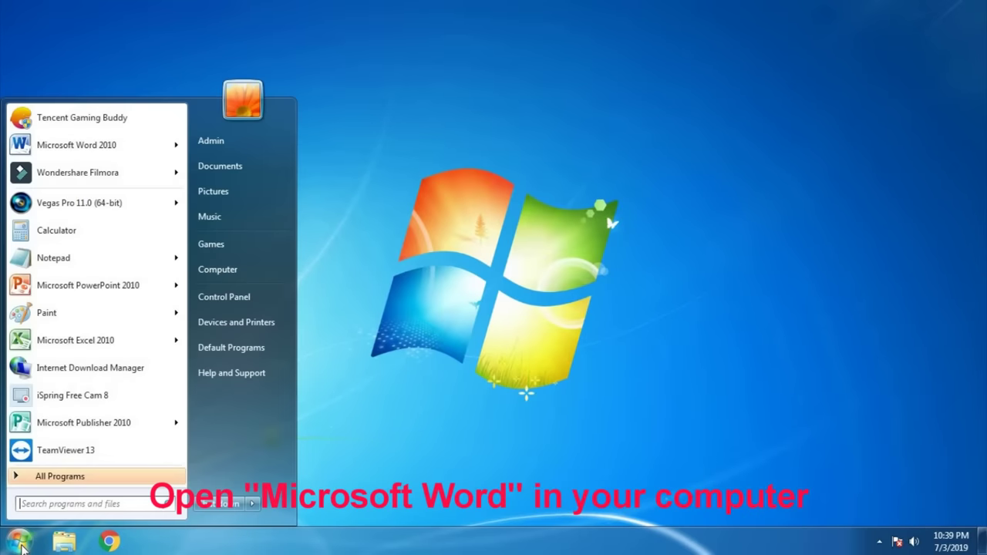
{"action": "left_click", "coordinate": [42, 147]}
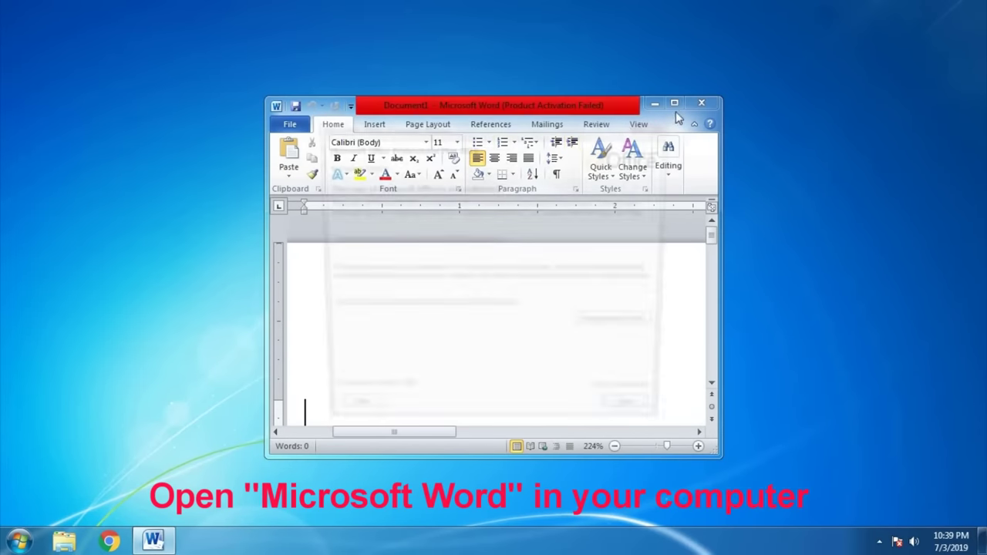
{"action": "left_click", "coordinate": [641, 421]}
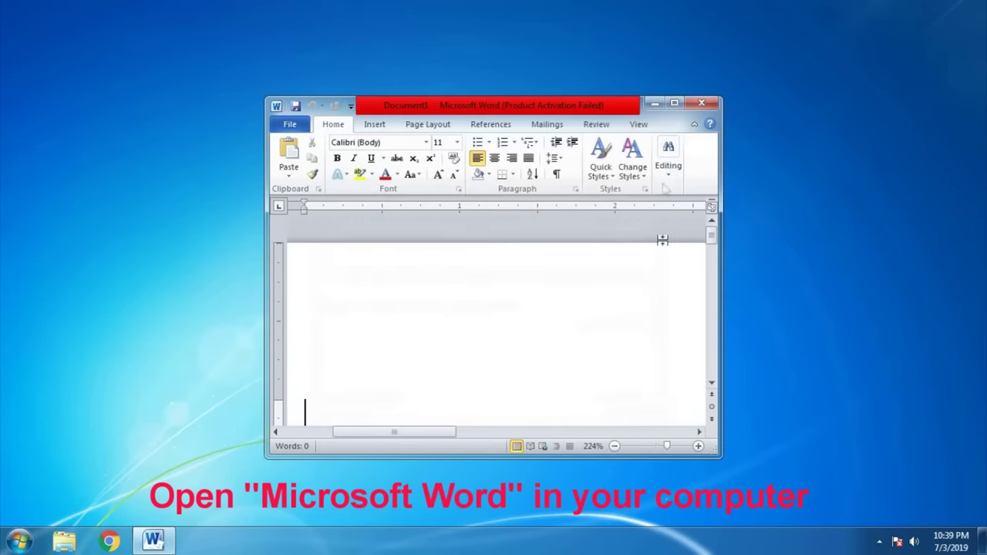
{"action": "left_click", "coordinate": [674, 103]}
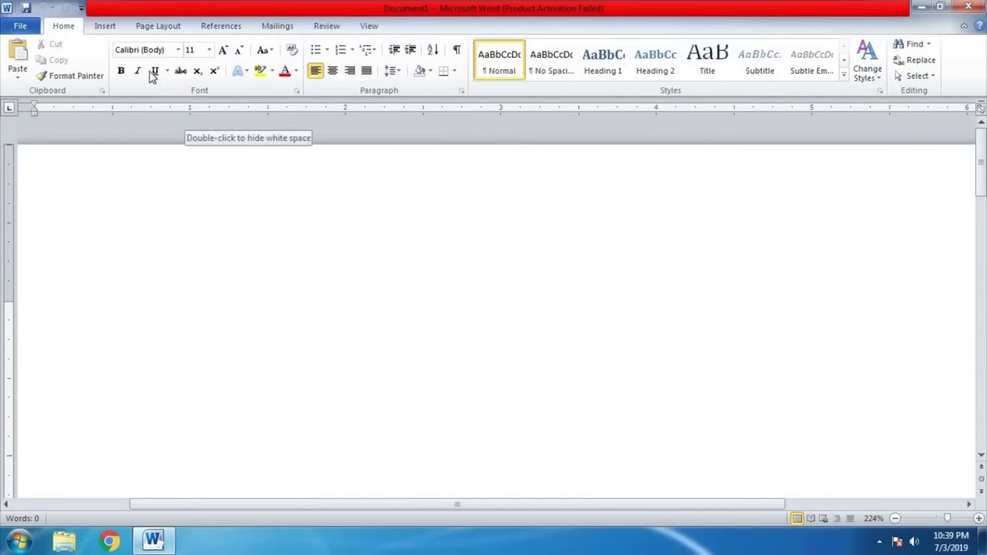
{"action": "left_click", "coordinate": [166, 52]}
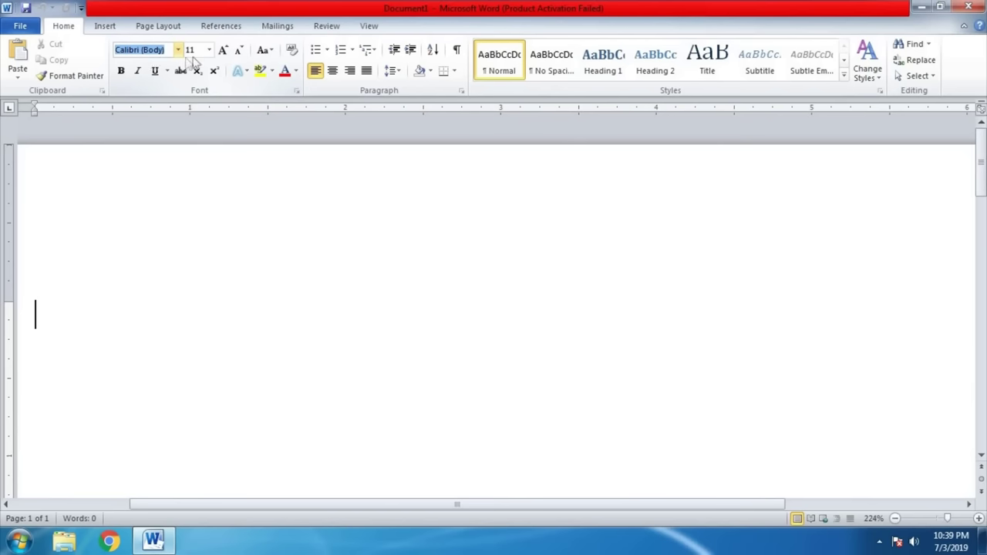
{"action": "type", "text": "KG Primary Dots"}
{"action": "left_click", "coordinate": [177, 49]}
Set the document font to KG Primary Dots Lined at size 72
{"action": "scroll", "coordinate": [206, 302], "scroll_direction": "down", "scroll_amount": 5}
{"action": "scroll", "coordinate": [205, 301], "scroll_direction": "down", "scroll_amount": 5}
{"action": "scroll", "coordinate": [205, 302], "scroll_direction": "down", "scroll_amount": 5}
{"action": "scroll", "coordinate": [205, 302], "scroll_direction": "down", "scroll_amount": 5}
{"action": "scroll", "coordinate": [205, 302], "scroll_direction": "down", "scroll_amount": 5}
{"action": "scroll", "coordinate": [206, 301], "scroll_direction": "down", "scroll_amount": 5}
{"action": "scroll", "coordinate": [205, 302], "scroll_direction": "down", "scroll_amount": 5}
{"action": "scroll", "coordinate": [205, 302], "scroll_direction": "down", "scroll_amount": 5}
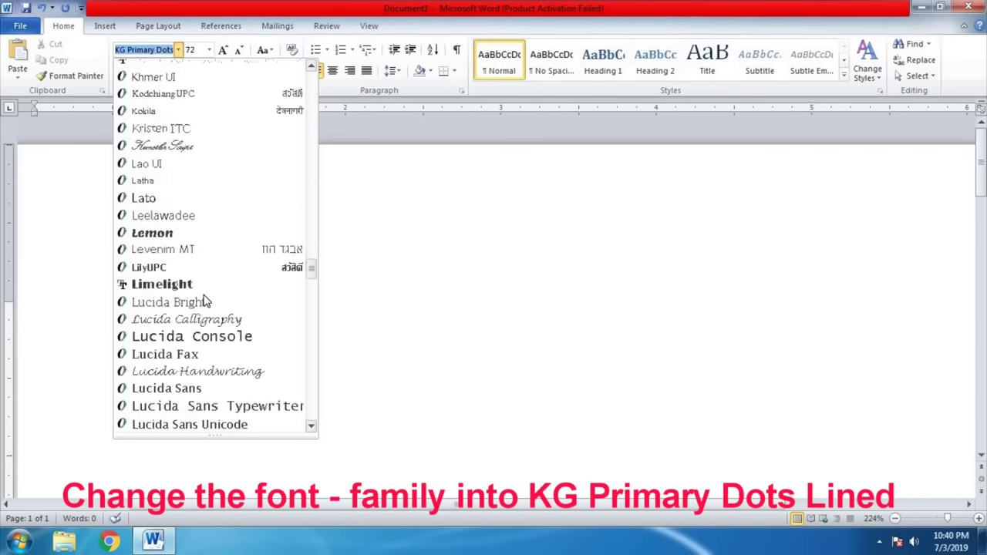
{"action": "scroll", "coordinate": [206, 302], "scroll_direction": "up", "scroll_amount": 3}
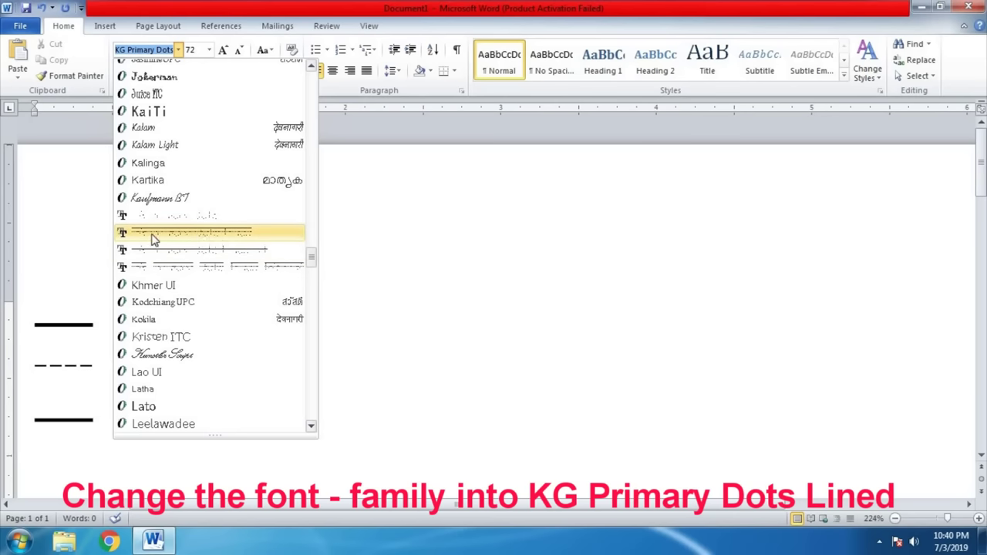
{"action": "left_click", "coordinate": [216, 235]}
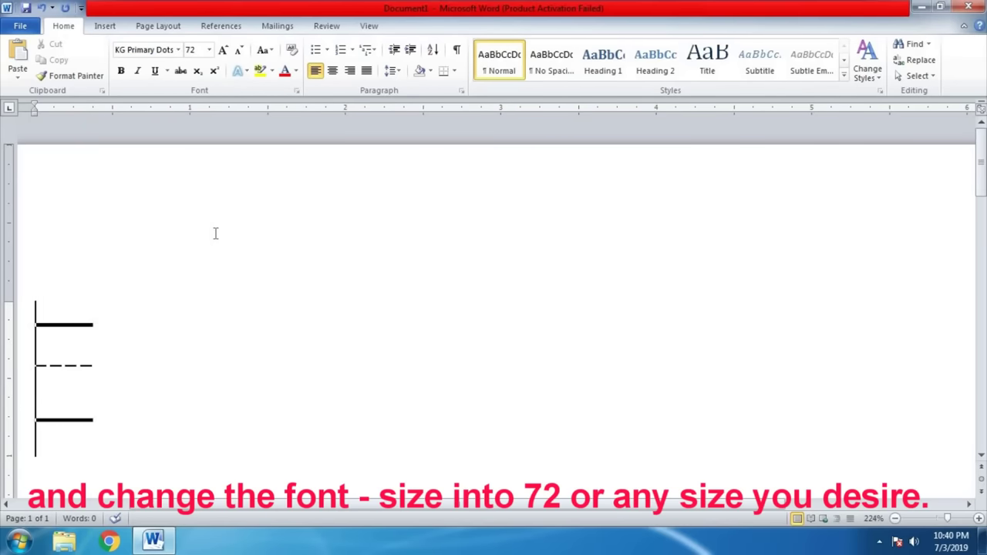
{"action": "left_click", "coordinate": [209, 50]}
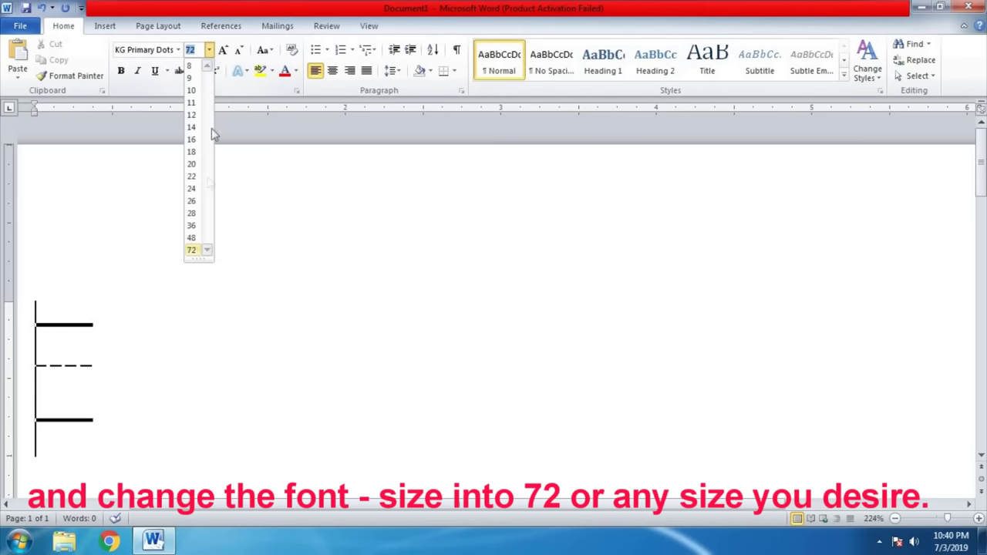
{"action": "left_click", "coordinate": [195, 251]}
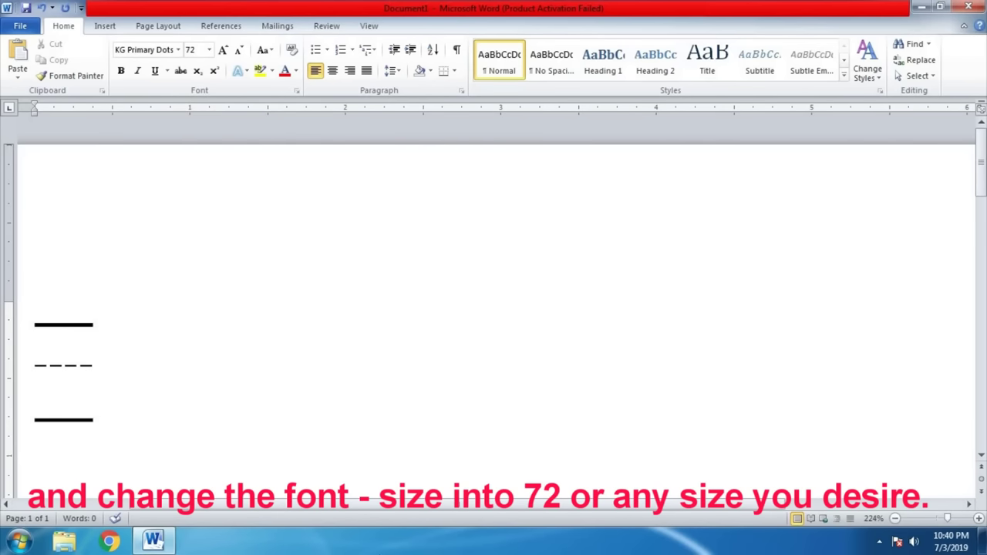
Type 'Thank you for Watching!!!' in tracing letters, then select all of it
{"action": "type", "text": "Than"}
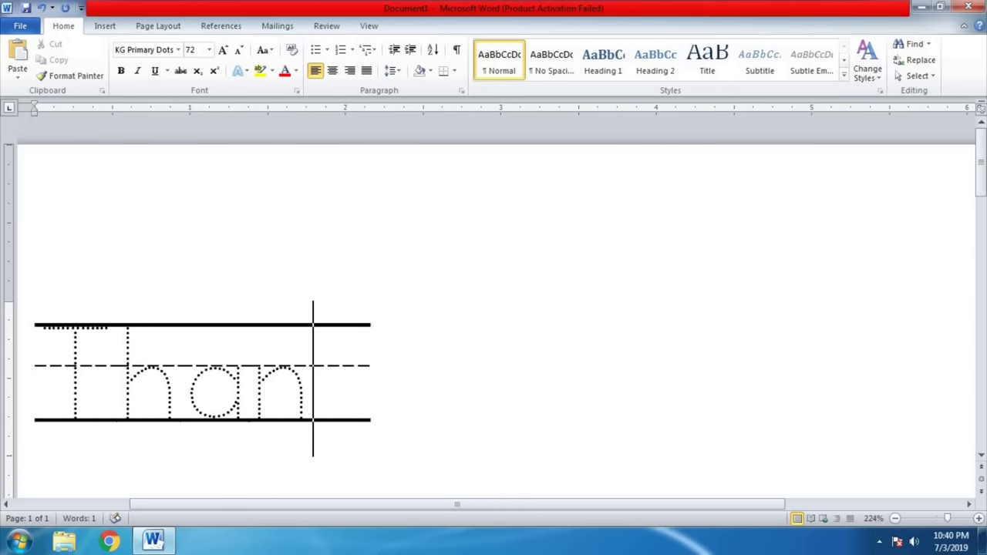
{"action": "type", "text": "k you "}
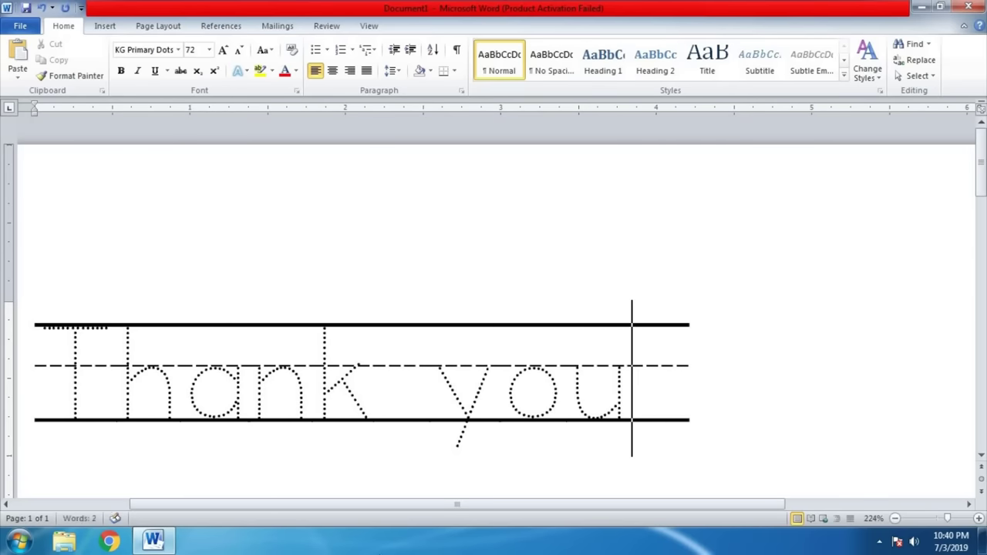
{"action": "type", "text": "for"}
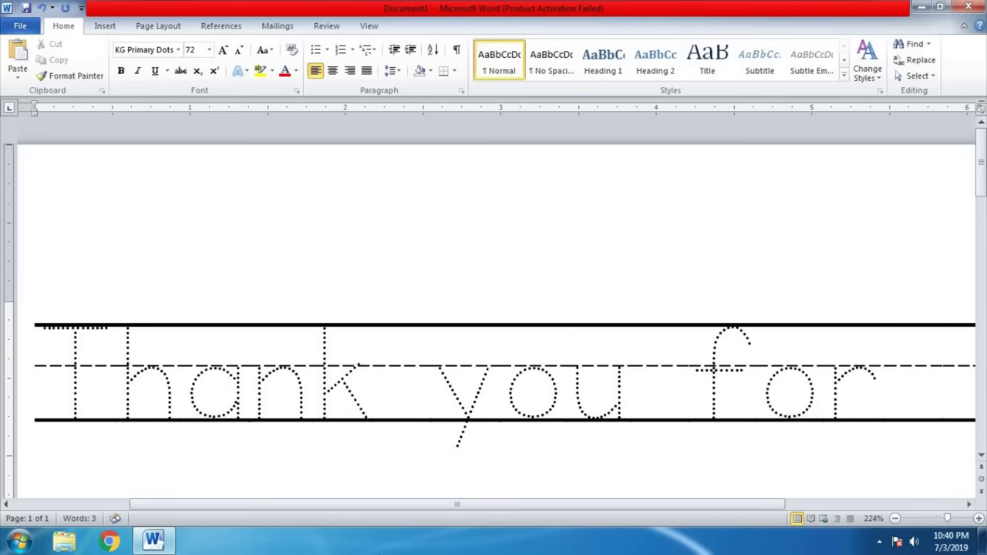
{"action": "type", "text": " Watching"}
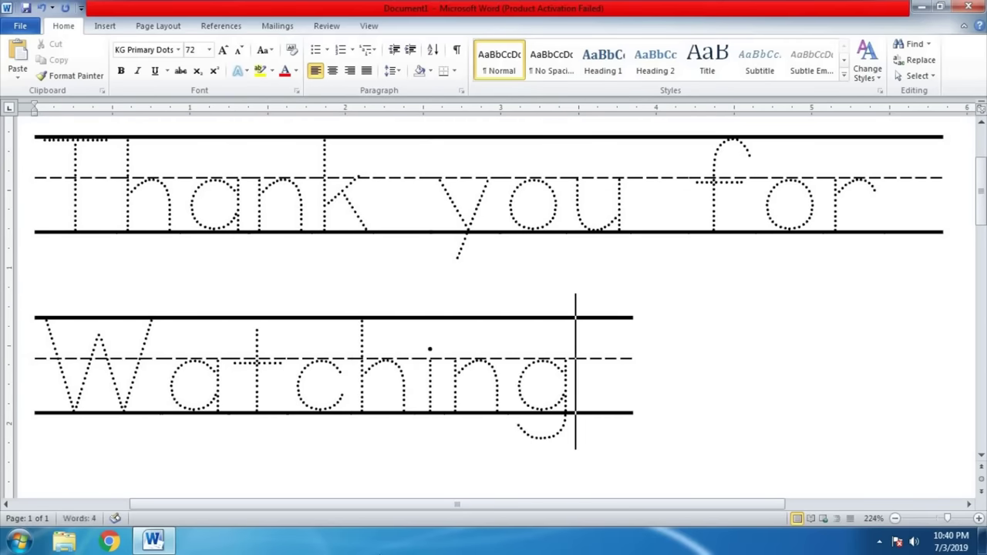
{"action": "type", "text": "!"}
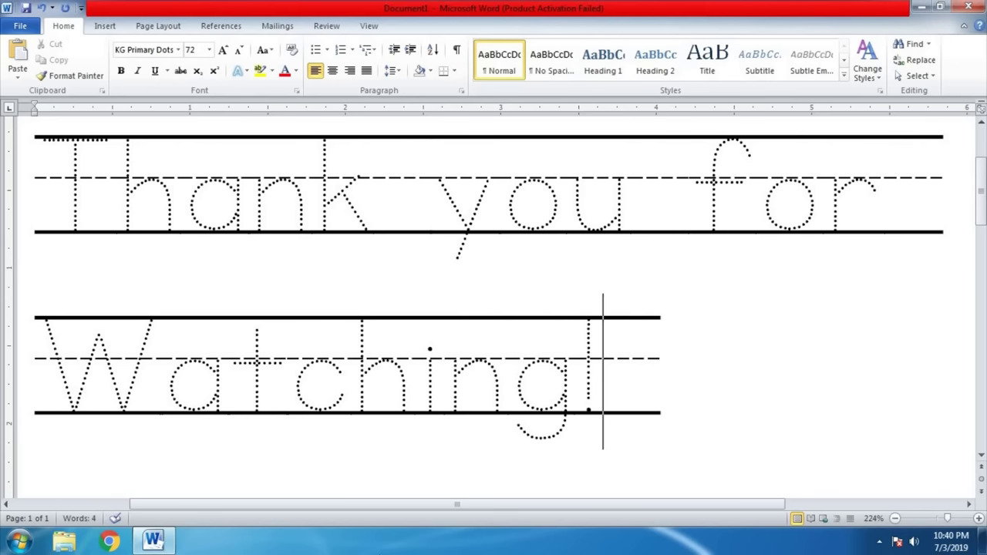
{"action": "type", "text": "!!"}
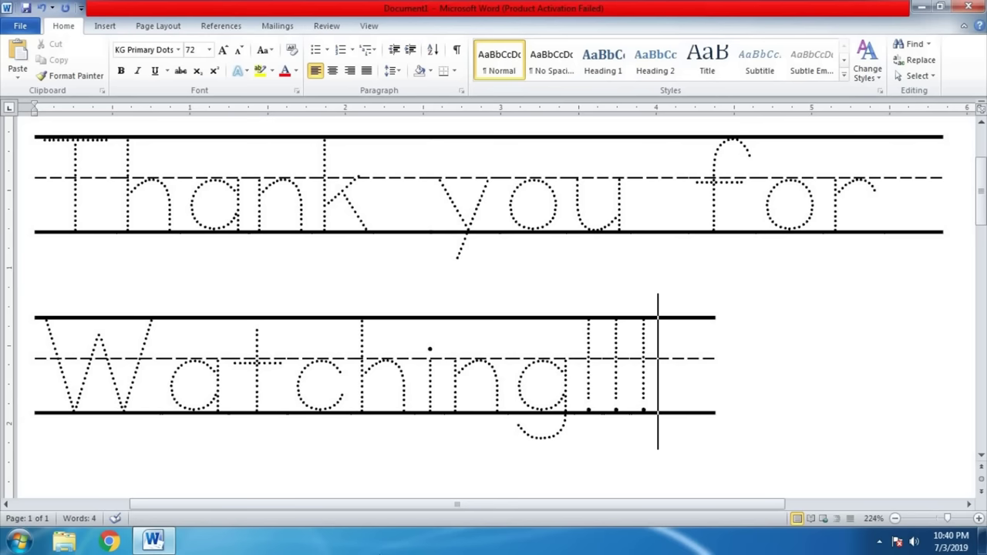
{"action": "left_click_drag", "start_coordinate": [124, 204], "coordinate": [671, 358]}
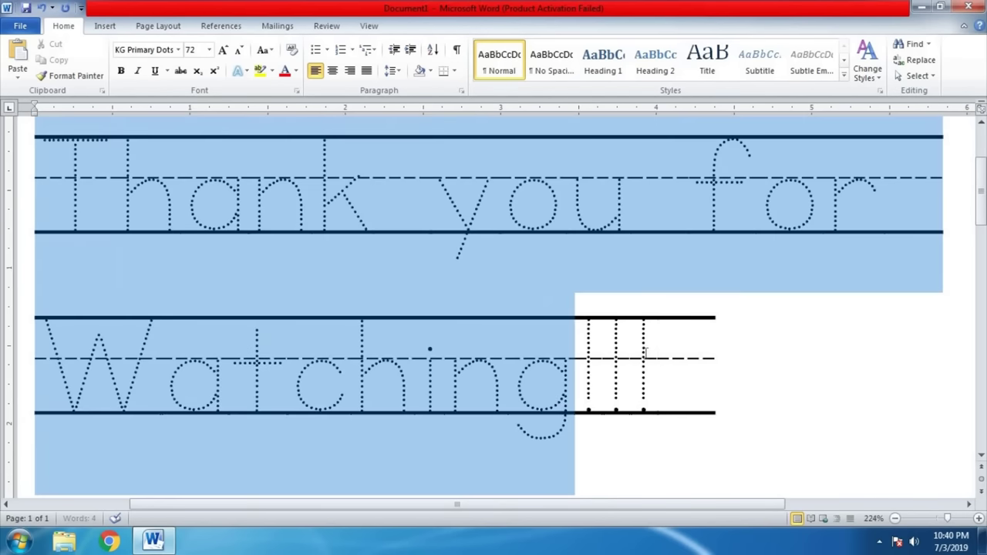
Replace the selected text with 'Don't forget to subscribe... :D', correcting a typo
{"action": "key", "text": "Delete"}
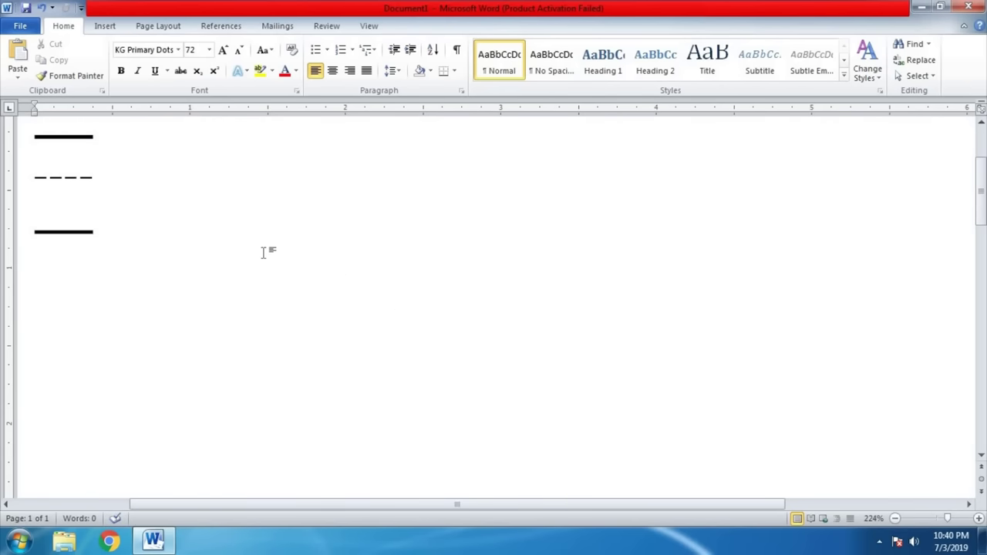
{"action": "type", "text": "Do"}
{"action": "type", "text": "n't"}
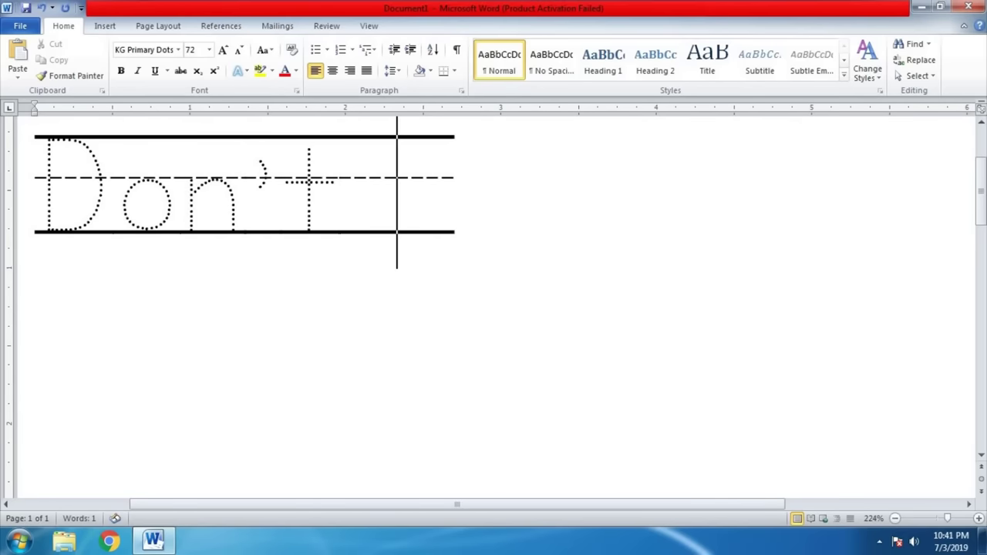
{"action": "type", "text": " forget to"}
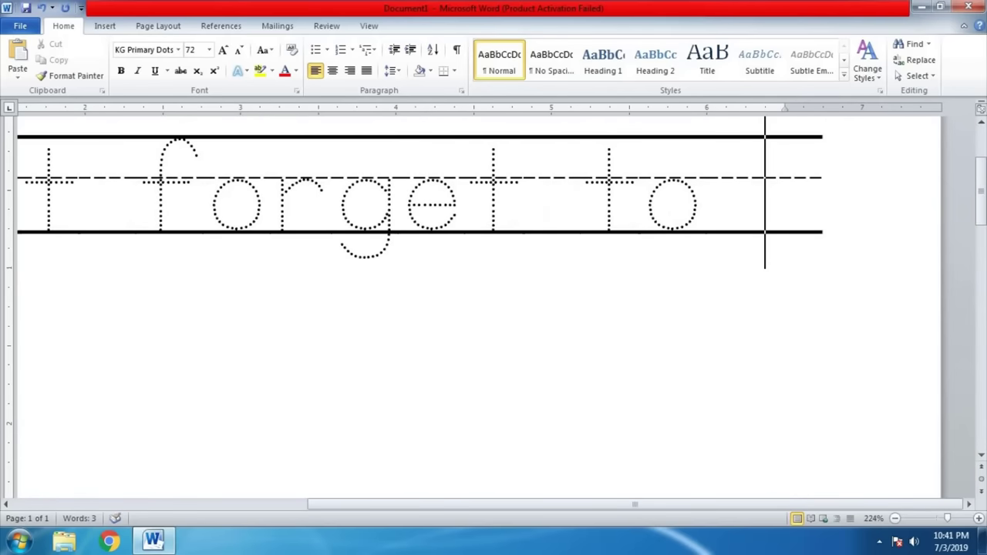
{"action": "type", "text": " su"}
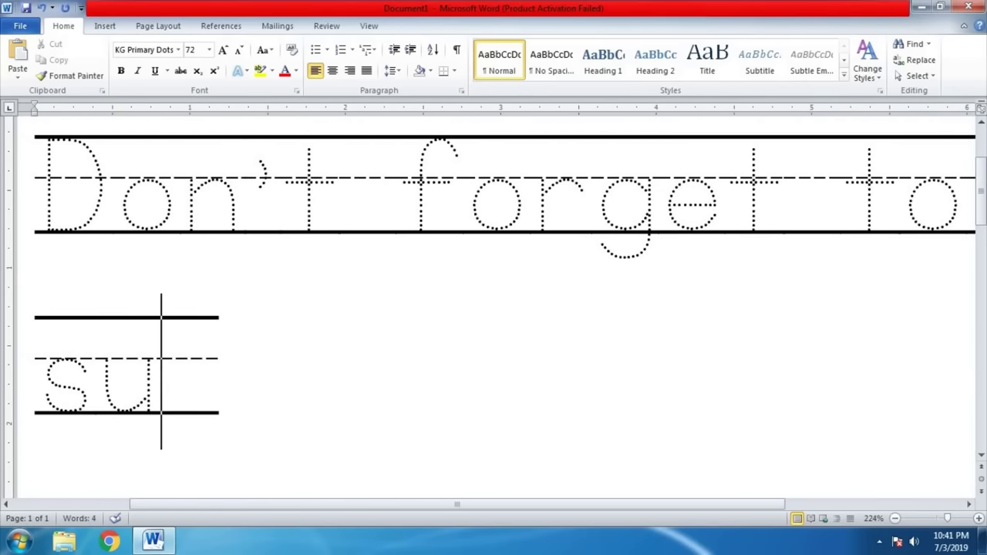
{"action": "key", "text": "BackSpace"}
{"action": "key", "text": "BackSpace"}
{"action": "type", "text": "s"}
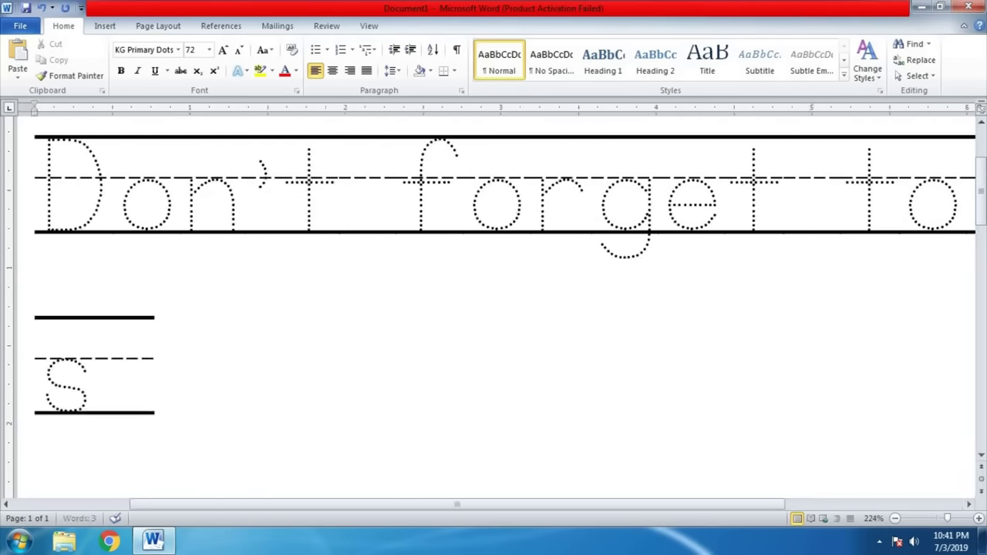
{"action": "type", "text": "ubscr"}
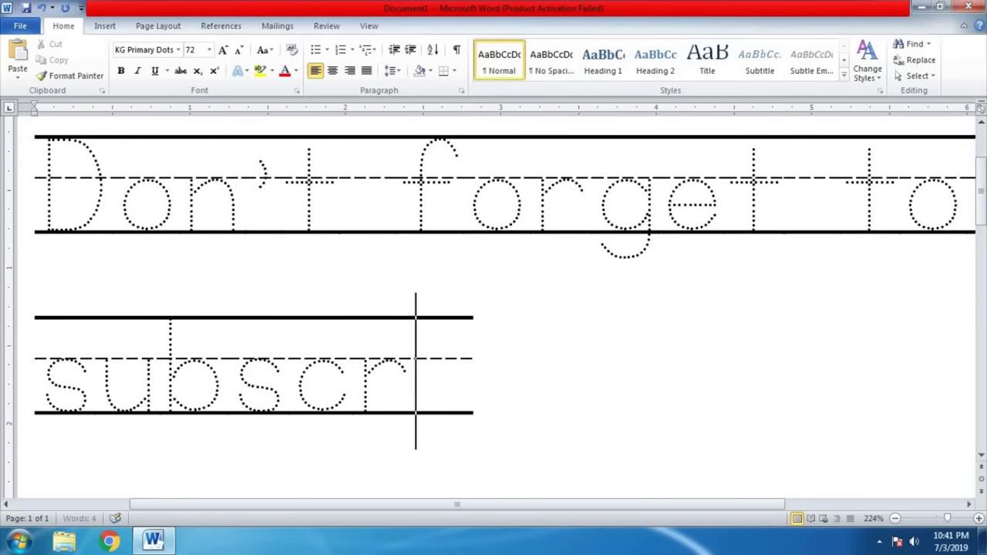
{"action": "type", "text": "ibe..."}
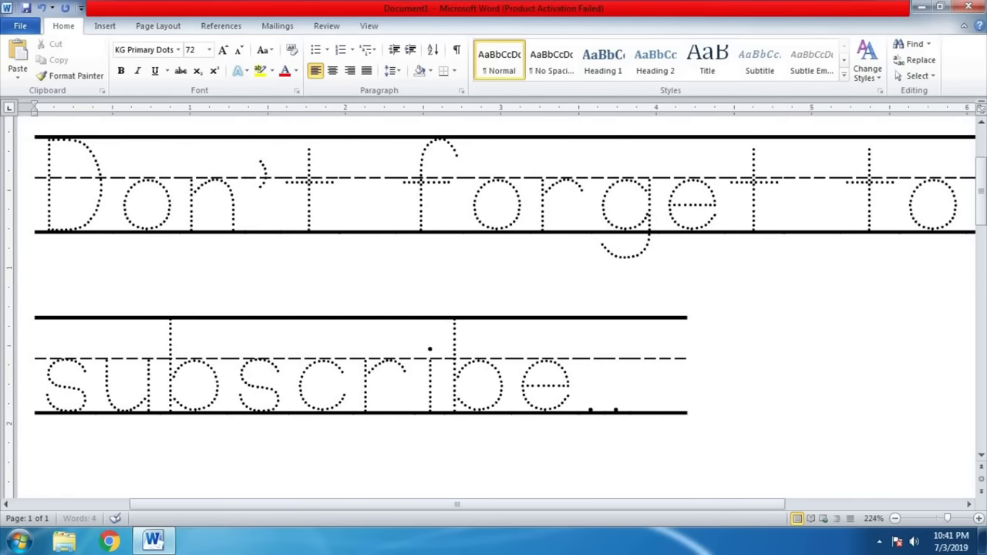
{"action": "type", "text": " :D"}
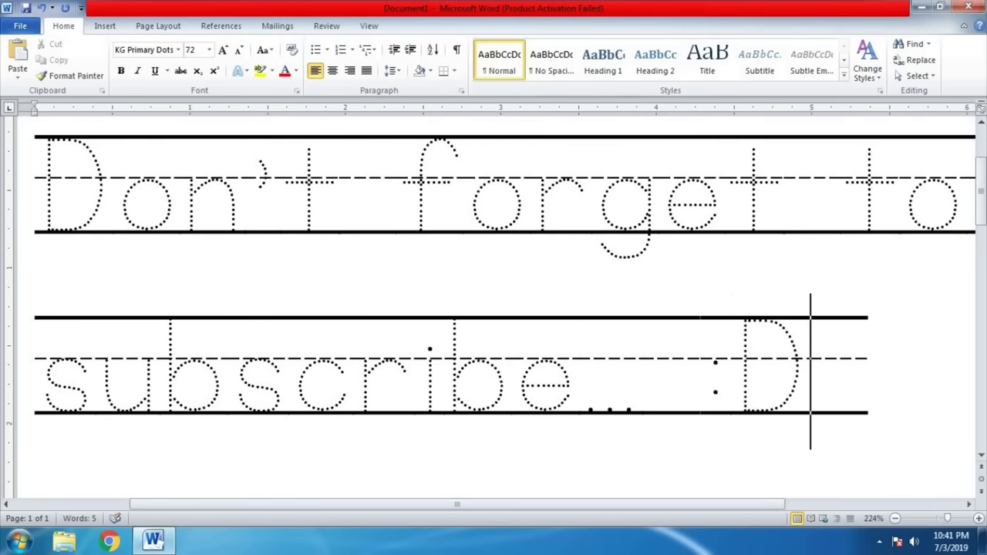